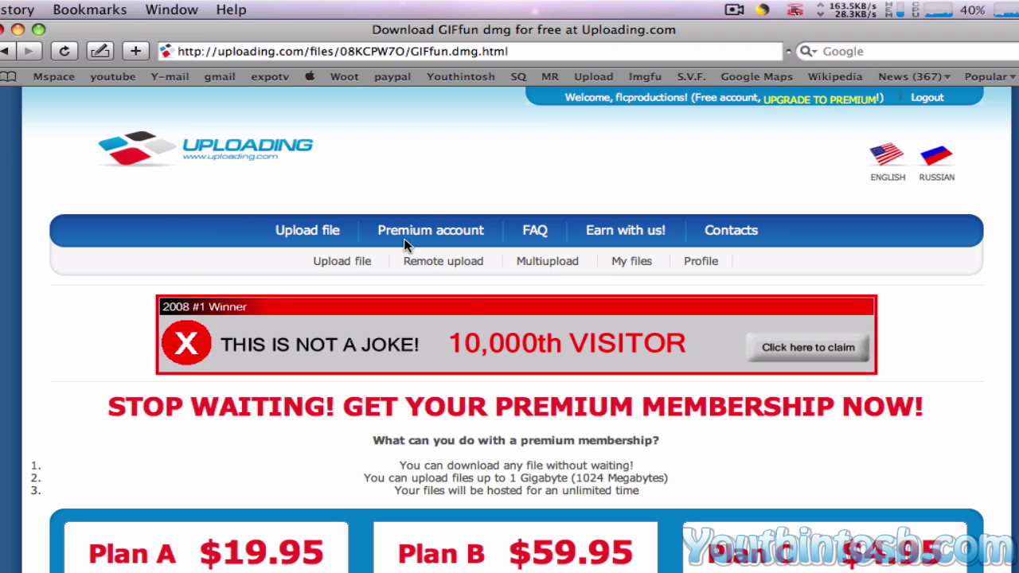
Step: Scroll the Uploading.com page past the Plan A/B/C boxes to the GIFfun.dmg download countdown
scroll(263, 398, down, 5)
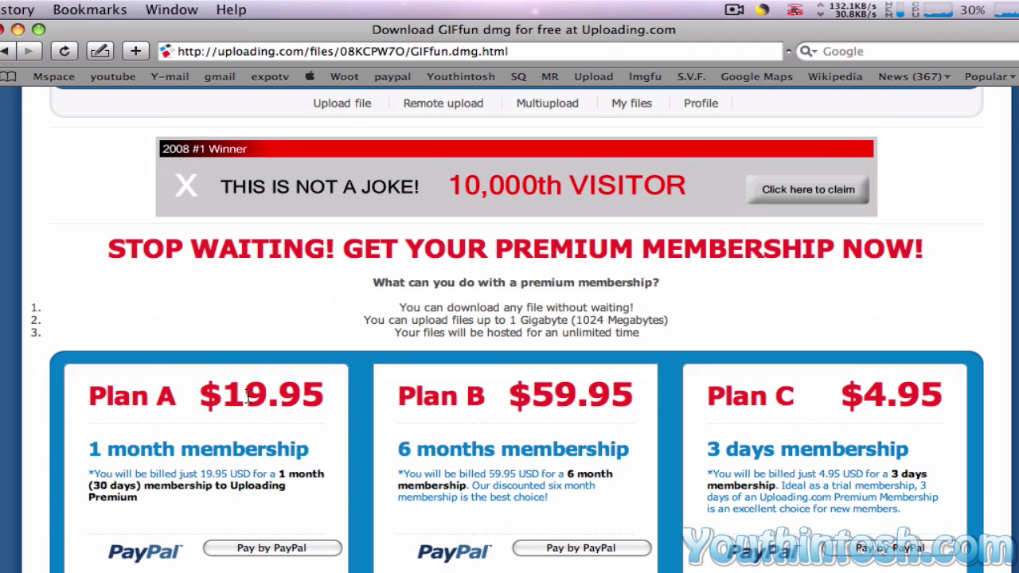
drag(142, 396, 325, 398)
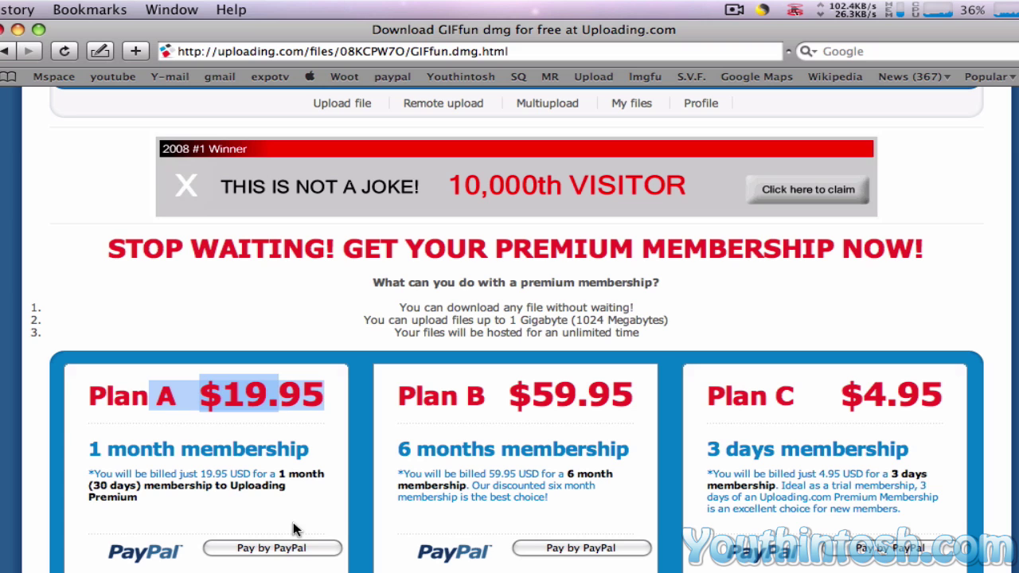
click(351, 516)
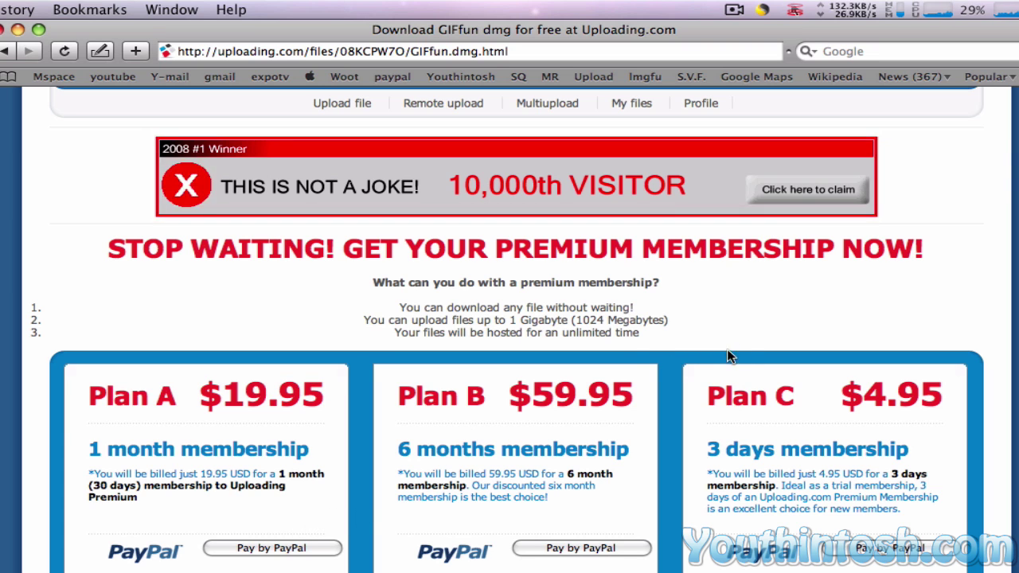
scroll(621, 354, down, 5)
scroll(591, 366, down, 1)
scroll(592, 366, down, 4)
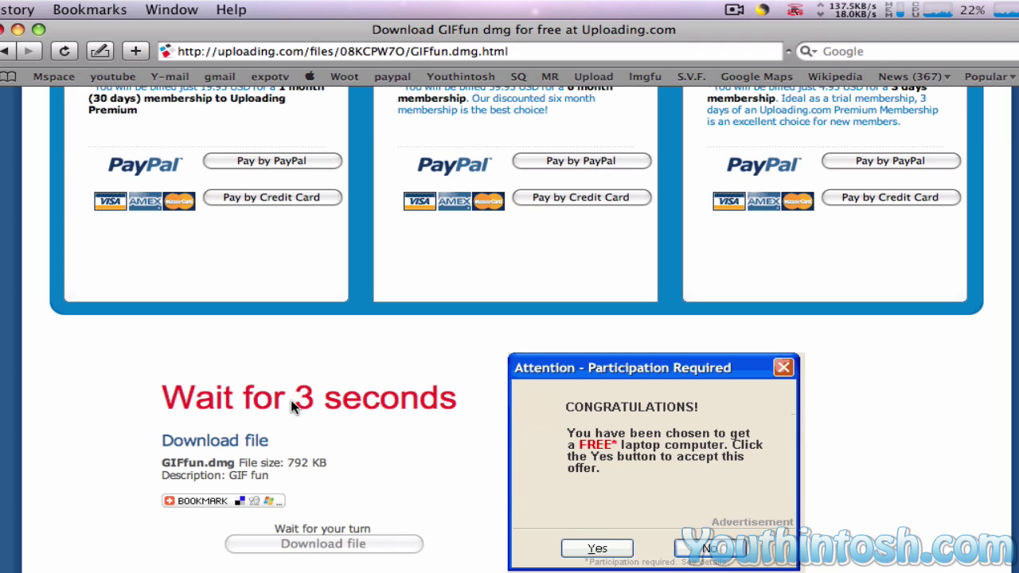
Step: Download GIFfun.dmg and select its entry in Safari's Downloads window
drag(293, 404, 325, 406)
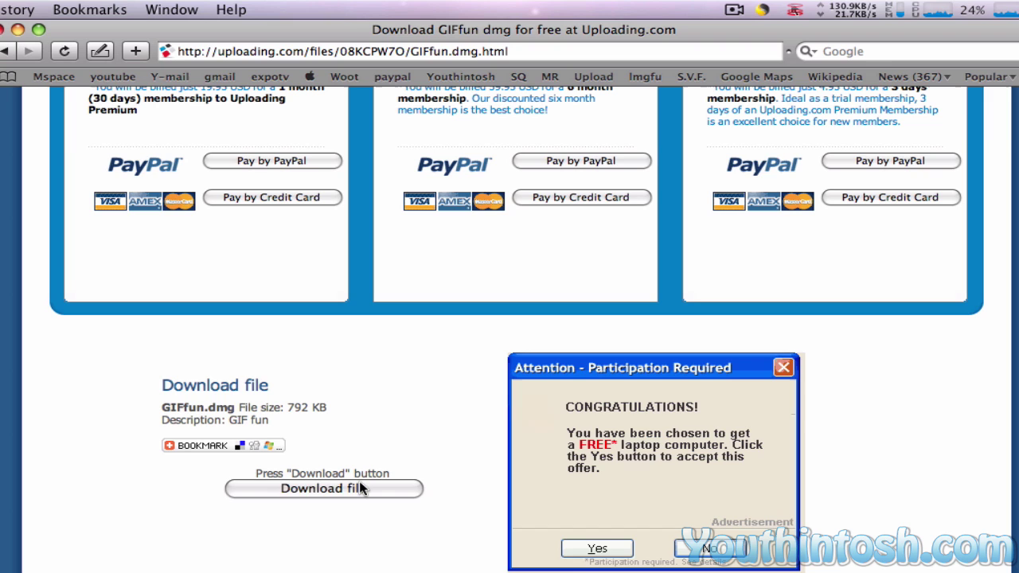
click(360, 485)
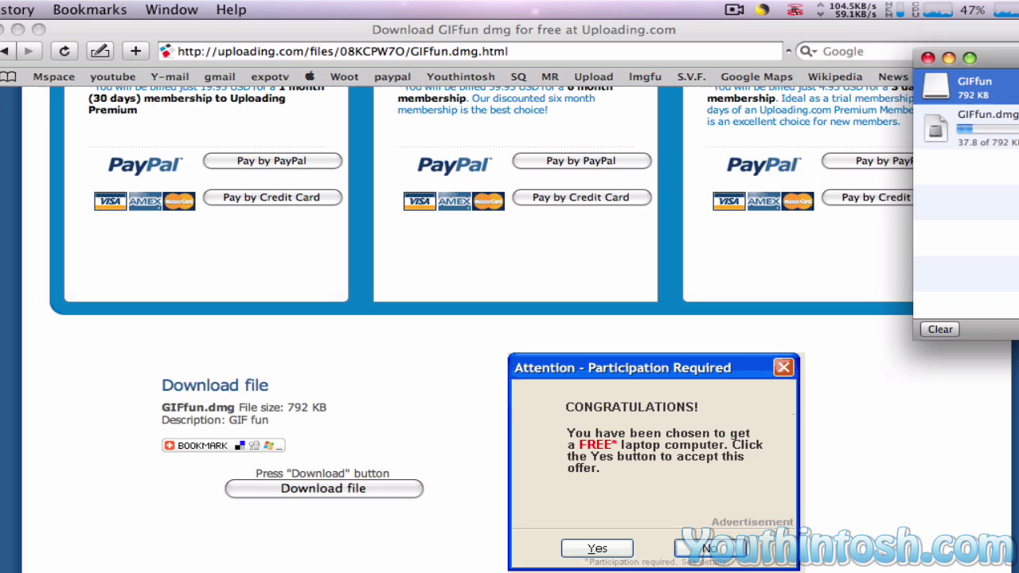
drag(1015, 63, 820, 57)
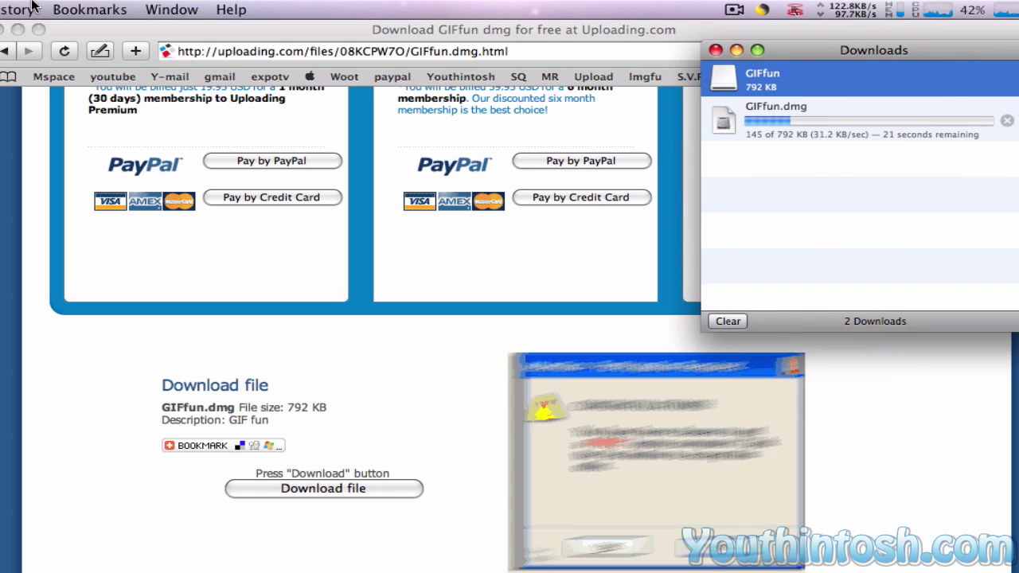
click(192, 8)
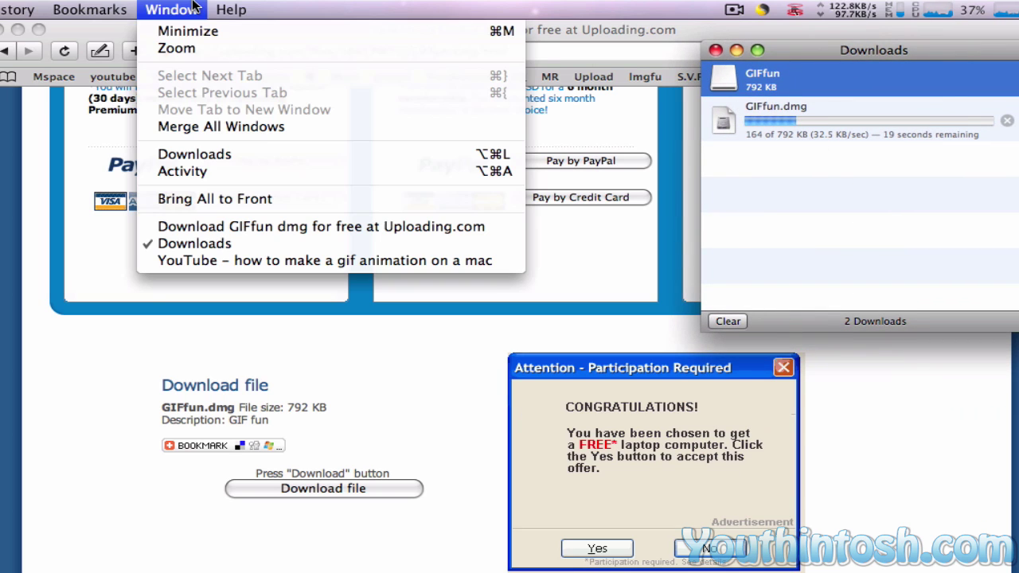
click(221, 148)
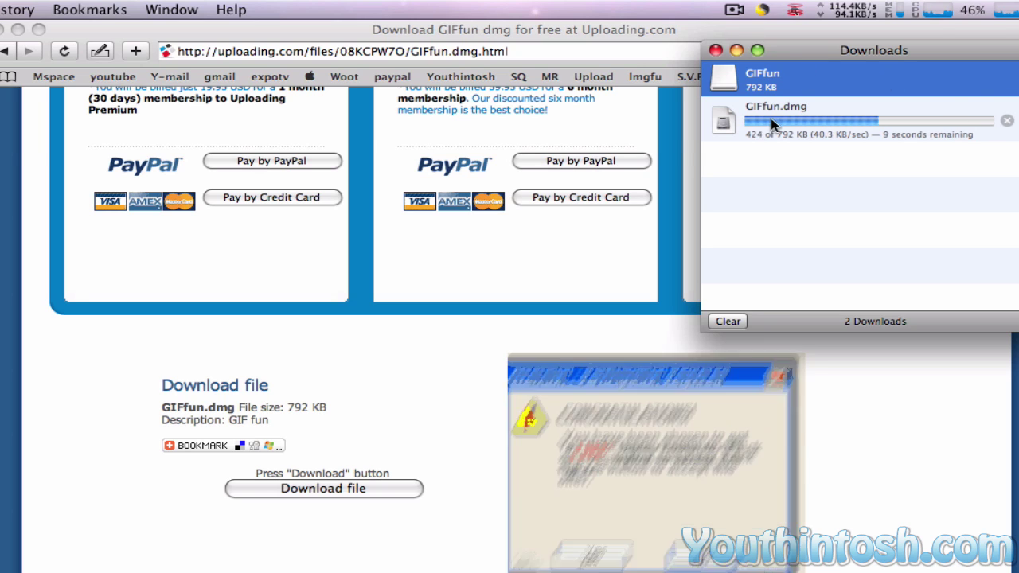
click(771, 117)
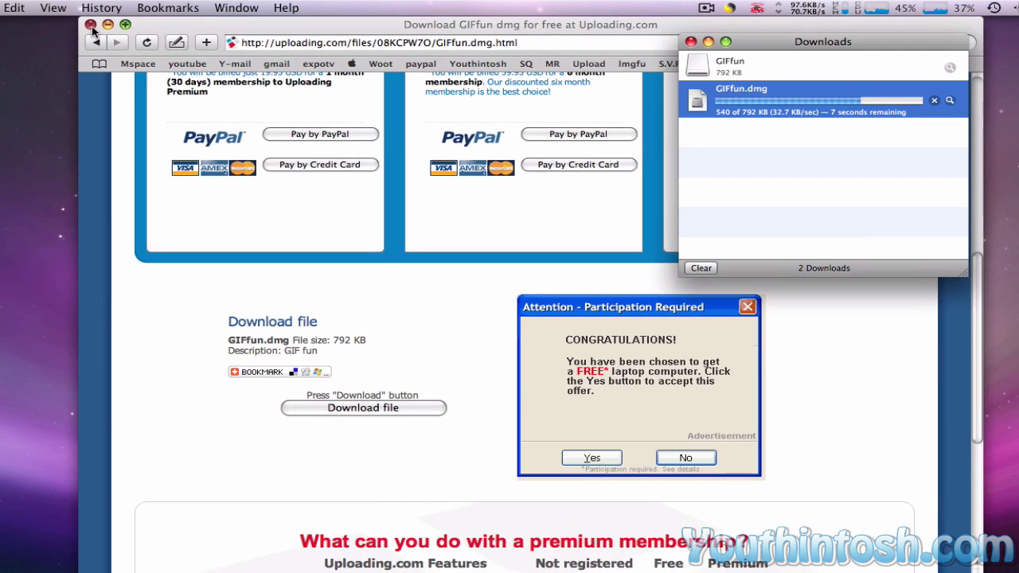
Step: Close Safari and open the mounted GIFfun disk image, placing its window at the top left
click(6, 29)
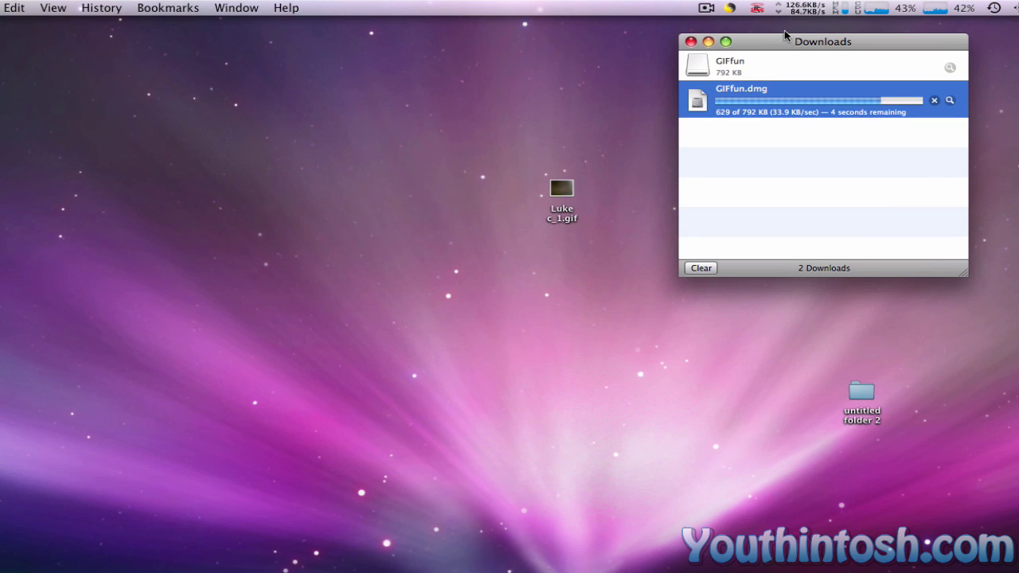
drag(779, 43, 210, 26)
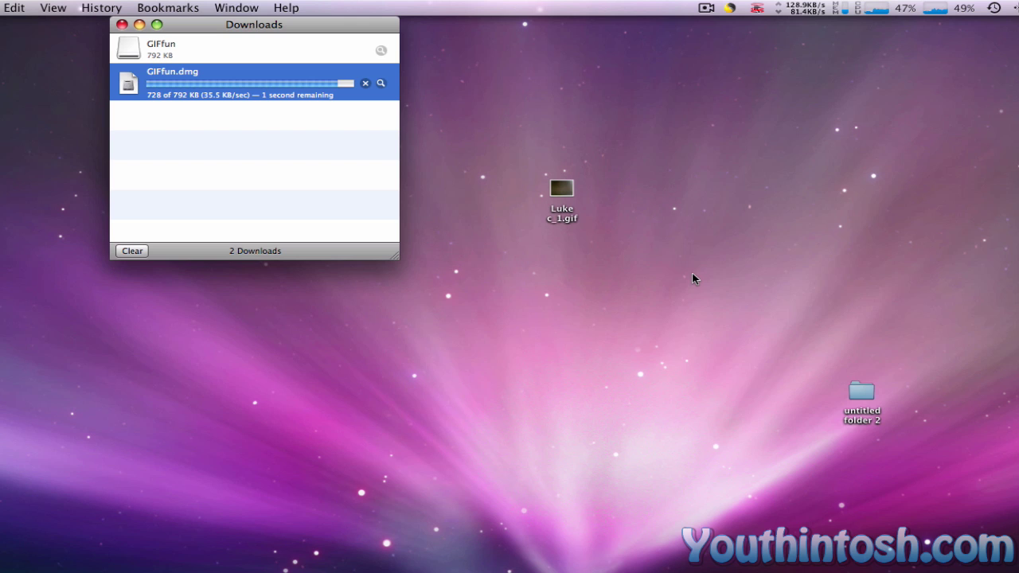
click(860, 390)
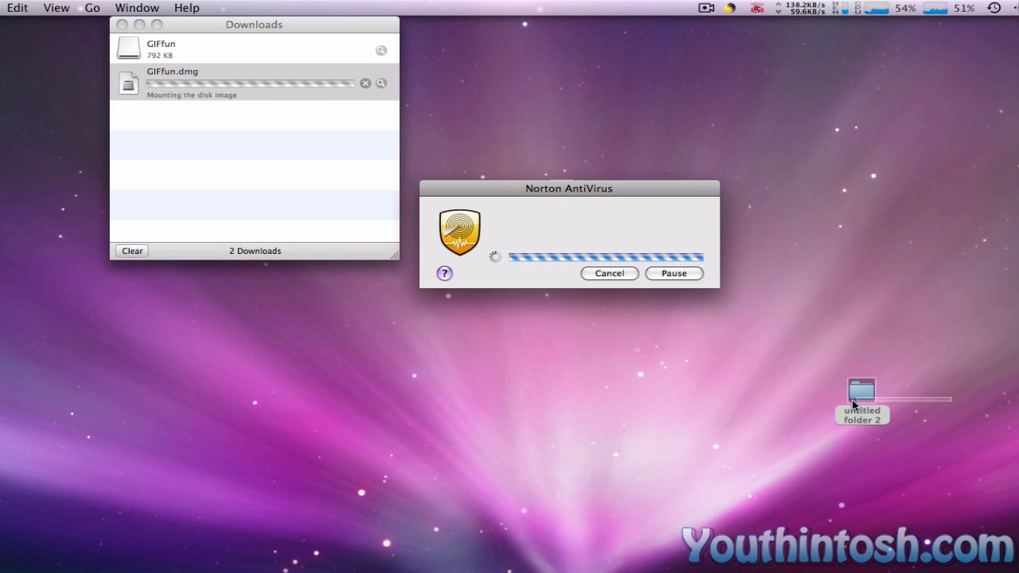
click(610, 273)
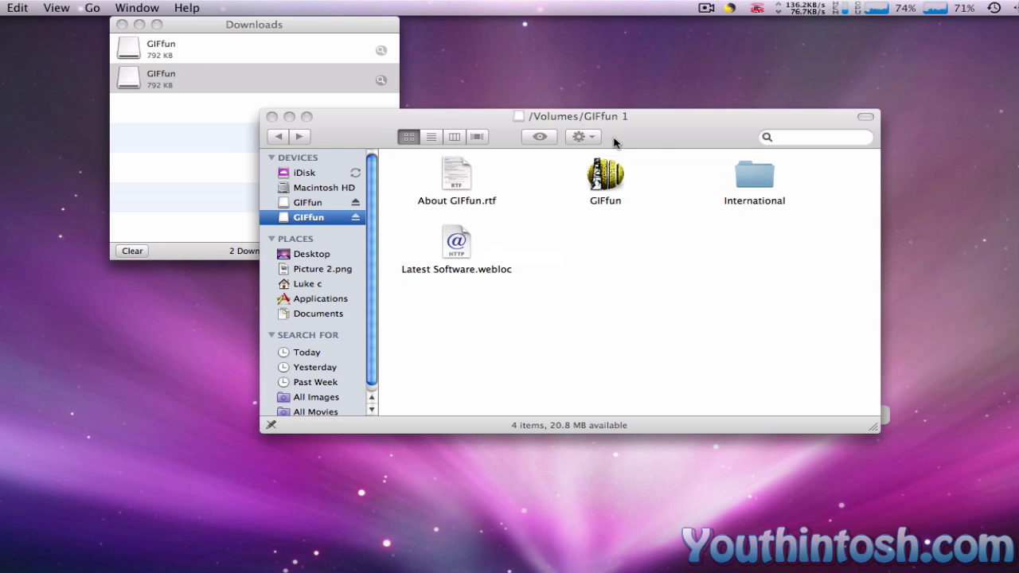
drag(637, 131, 290, 44)
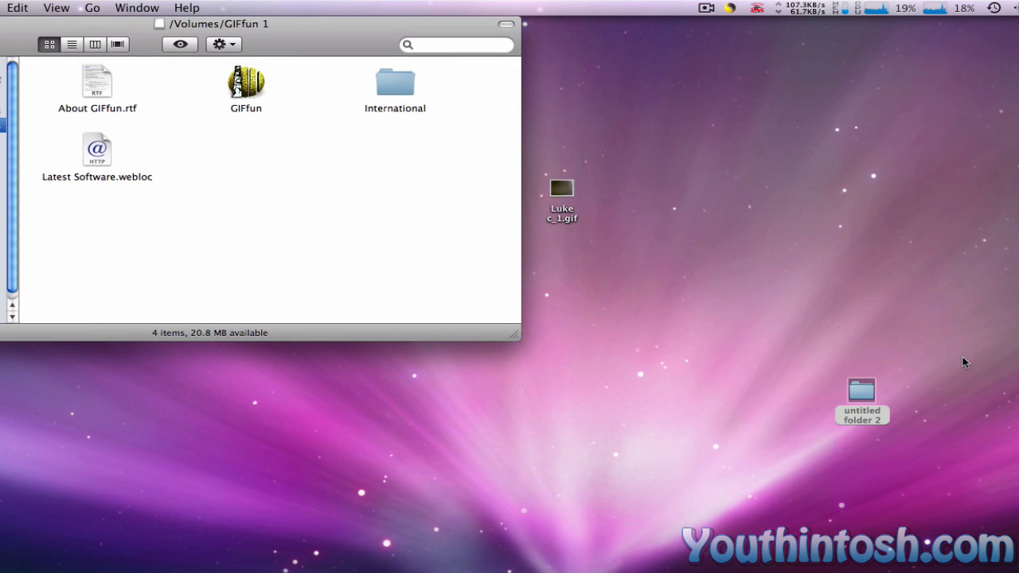
Step: Open untitled folder 2 and select Photo 36.jpg
click(866, 389)
double_click(875, 391)
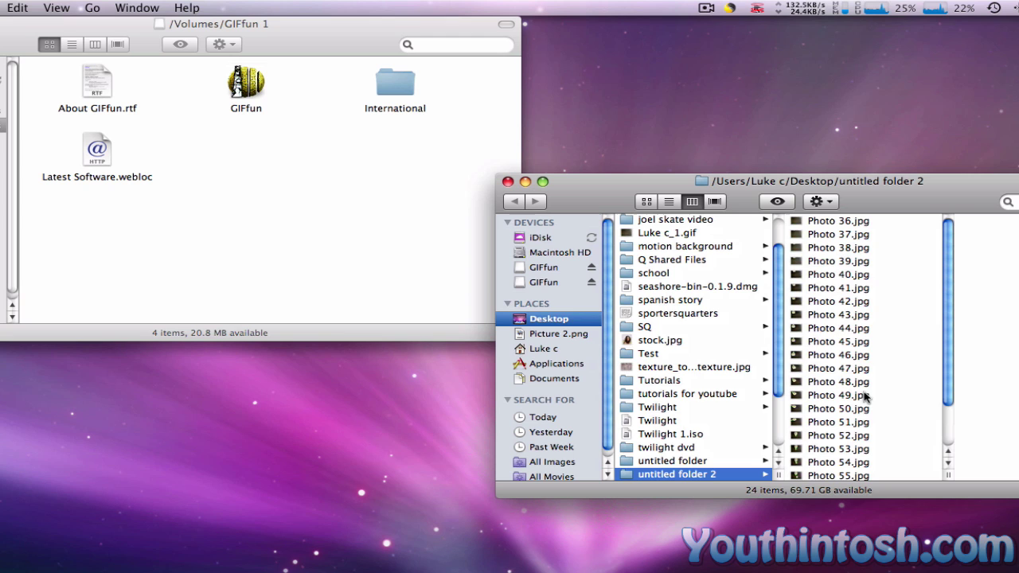
scroll(840, 296, down, 3)
scroll(841, 297, up, 2)
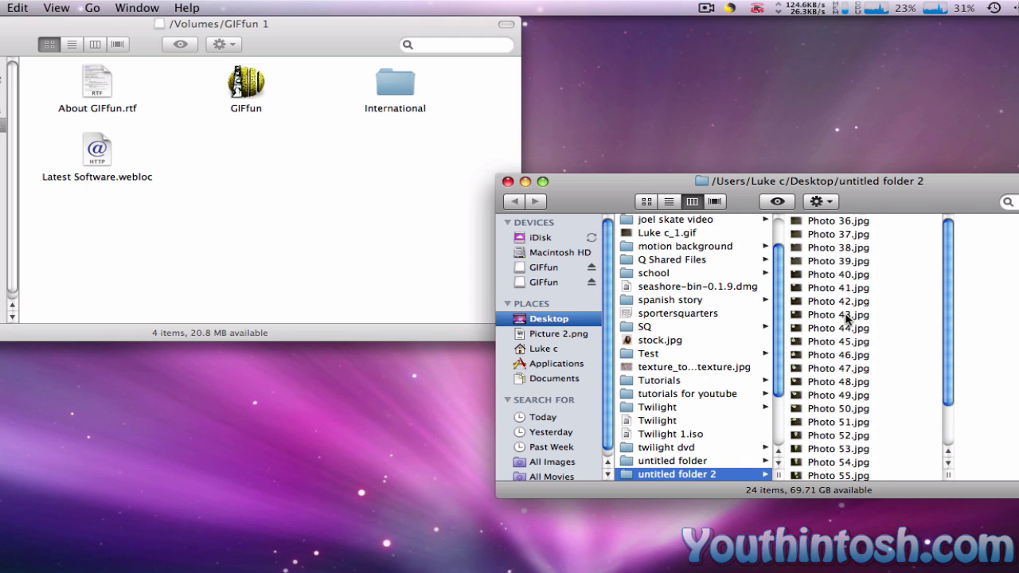
click(812, 223)
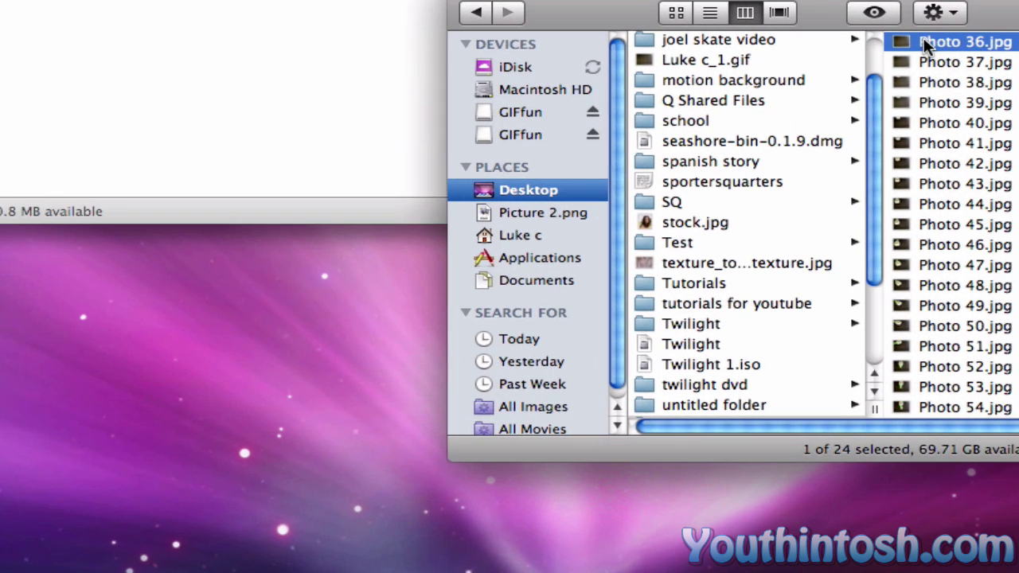
Step: Quick Look through the glue-bottle photos, ending on Photo 59.jpg
key(space)
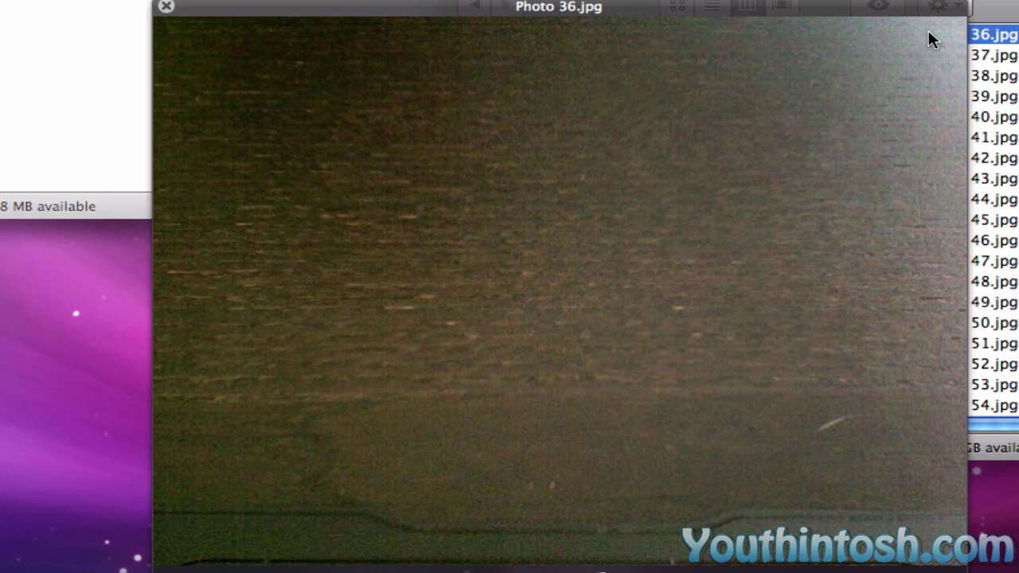
key(Down)
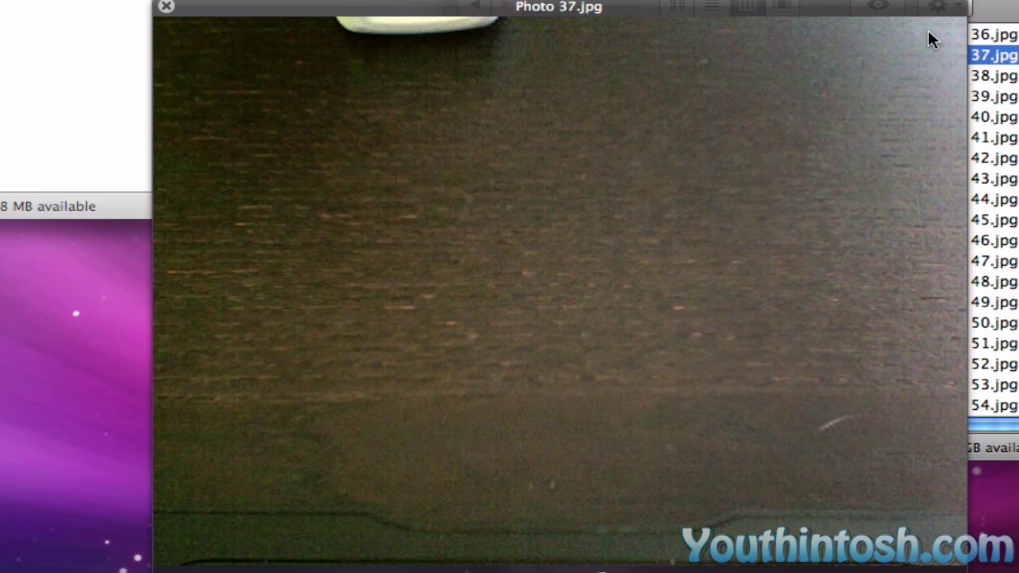
key(Down)
key(Down)
key(Down)
key(Down)
key(Down)
key(Down)
key(Down)
key(Down)
key(Down)
key(Down)
key(Down)
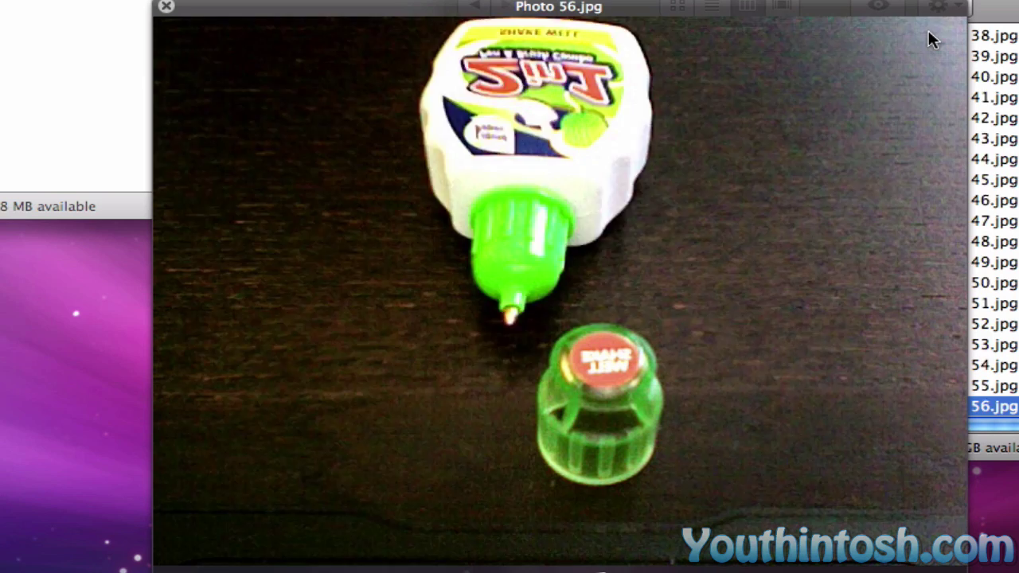
key(Down)
key(Down)
key(Down)
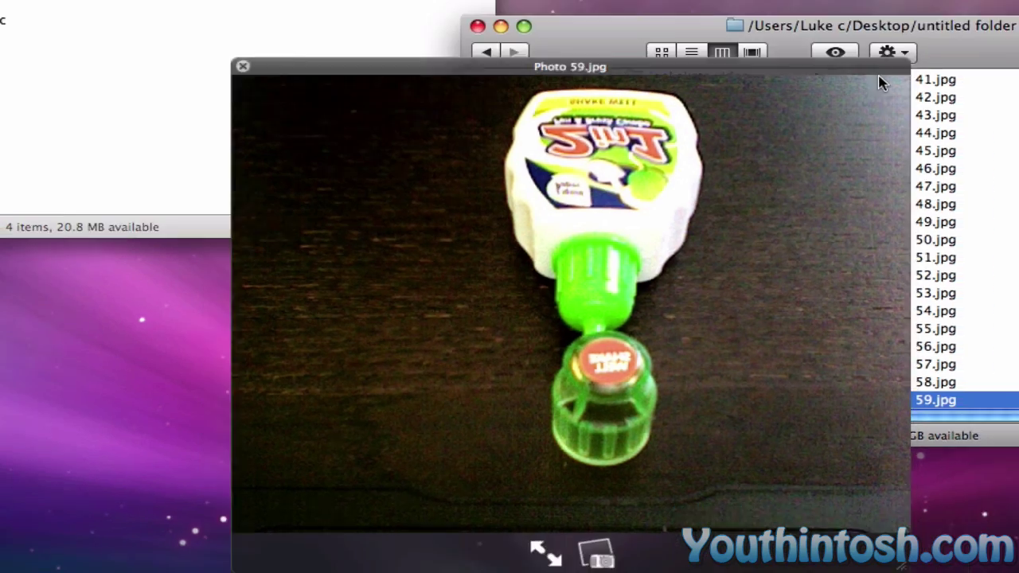
key(space)
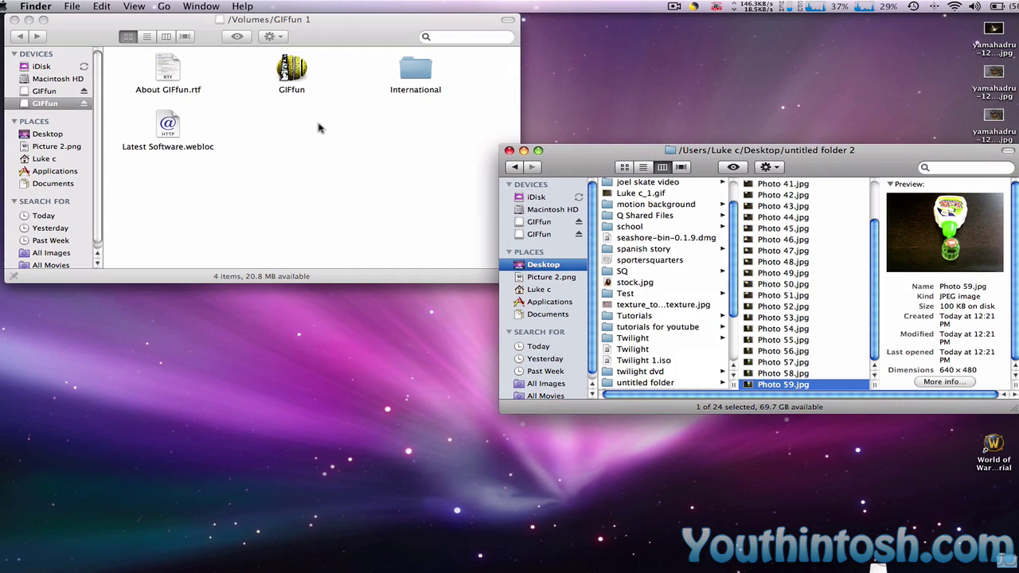
Step: Launch GIFfun from the disk image, confirming the downloaded-app warning
click(319, 128)
click(280, 62)
double_click(281, 62)
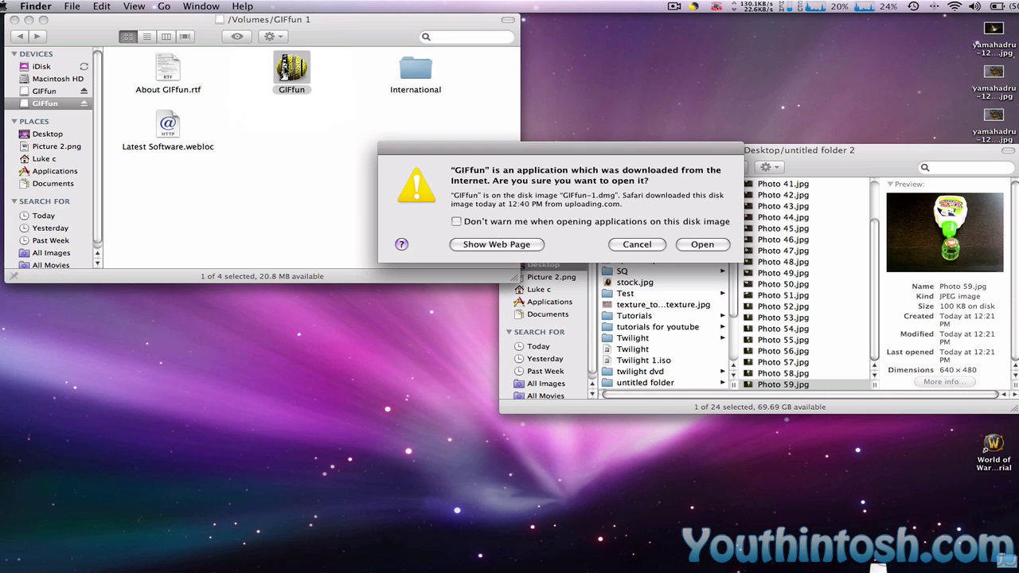
click(703, 243)
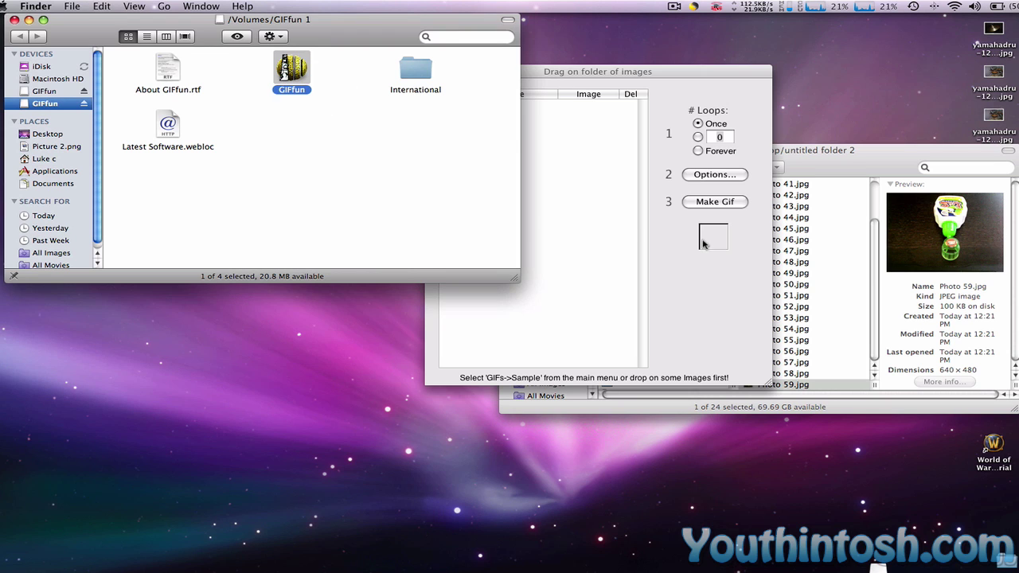
drag(592, 77, 320, 36)
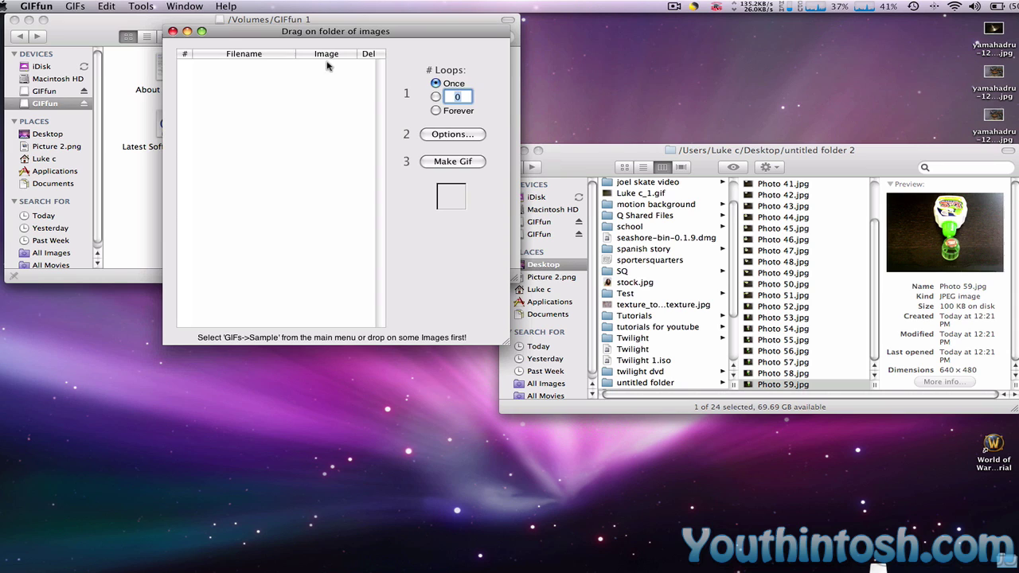
Step: Set GIFfun's looping to Forever and reposition its window
click(311, 93)
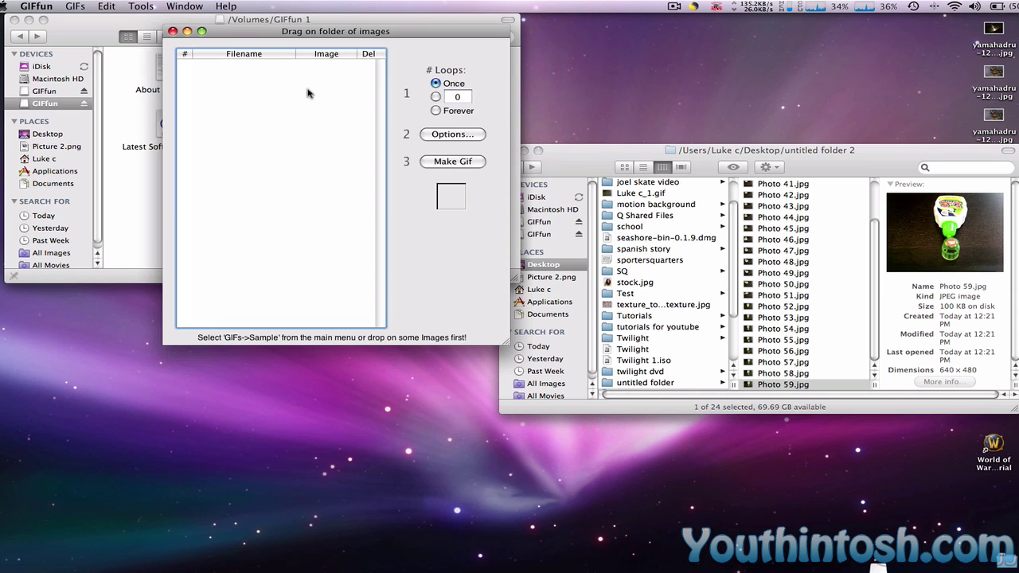
click(435, 98)
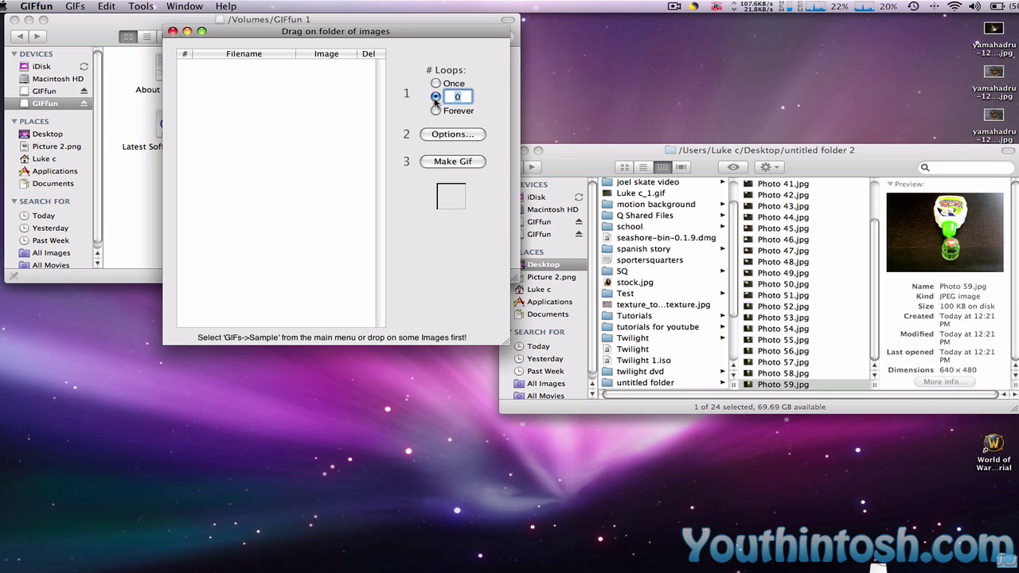
click(436, 111)
click(448, 135)
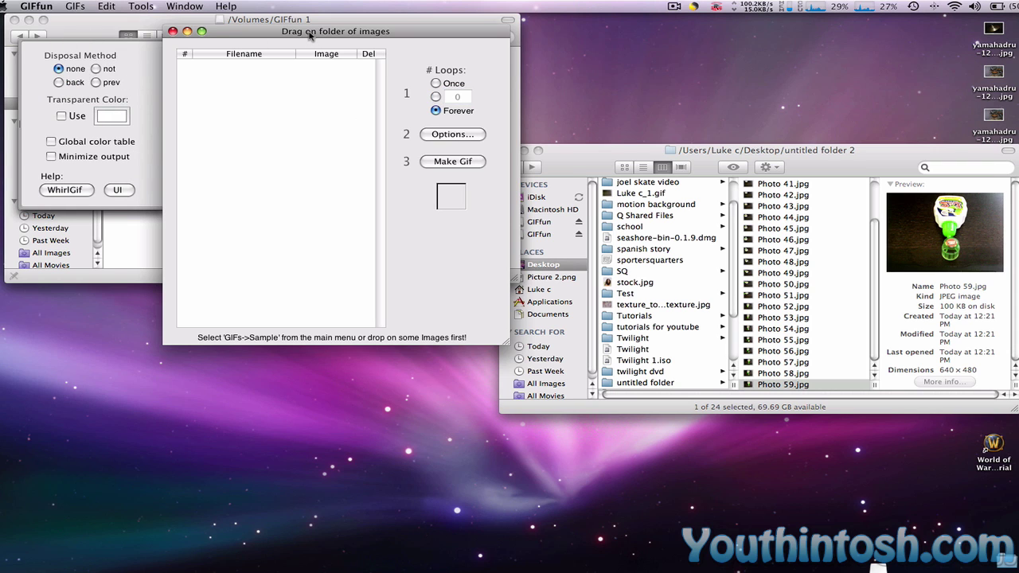
drag(310, 35, 414, 33)
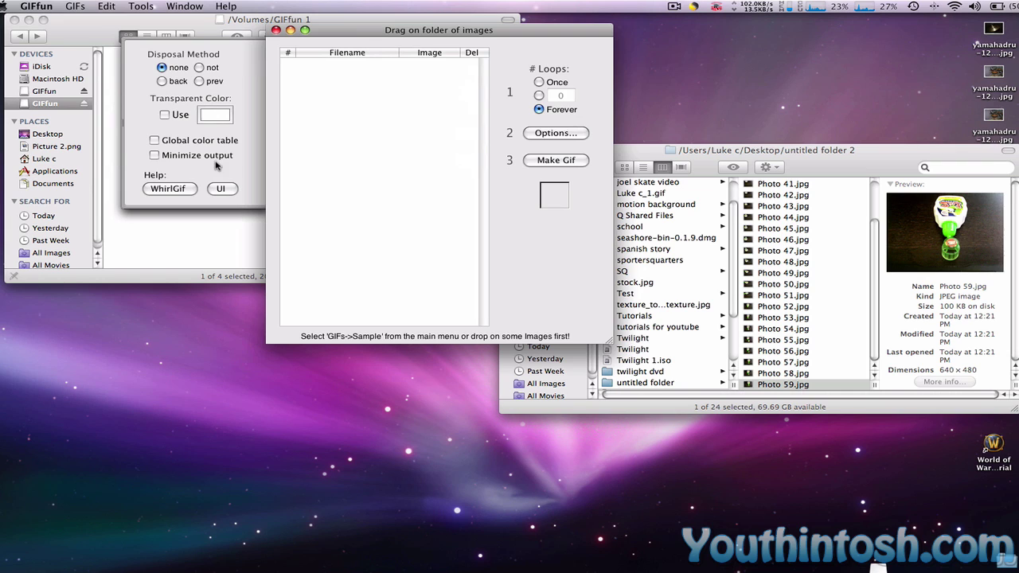
drag(122, 156, 255, 157)
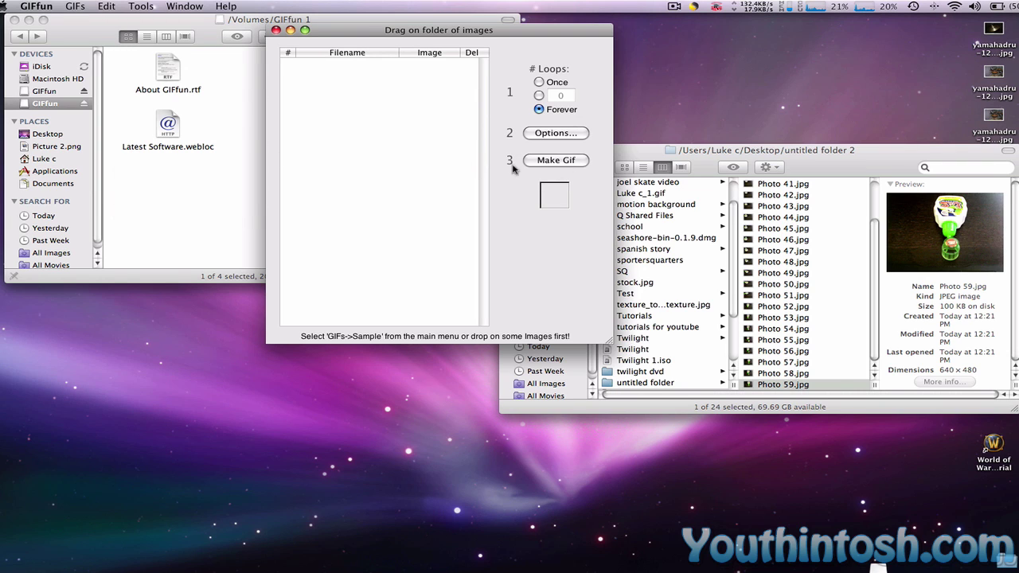
click(430, 161)
Step: Load the Desktop's 'untitled folder 2' photos via GIFs > Load Folder…
click(84, 6)
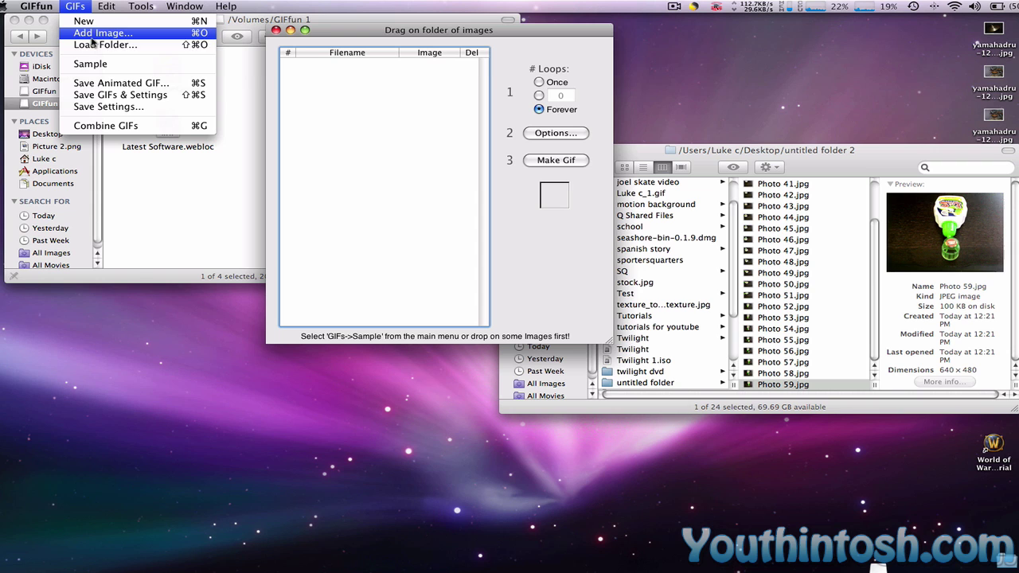
click(94, 45)
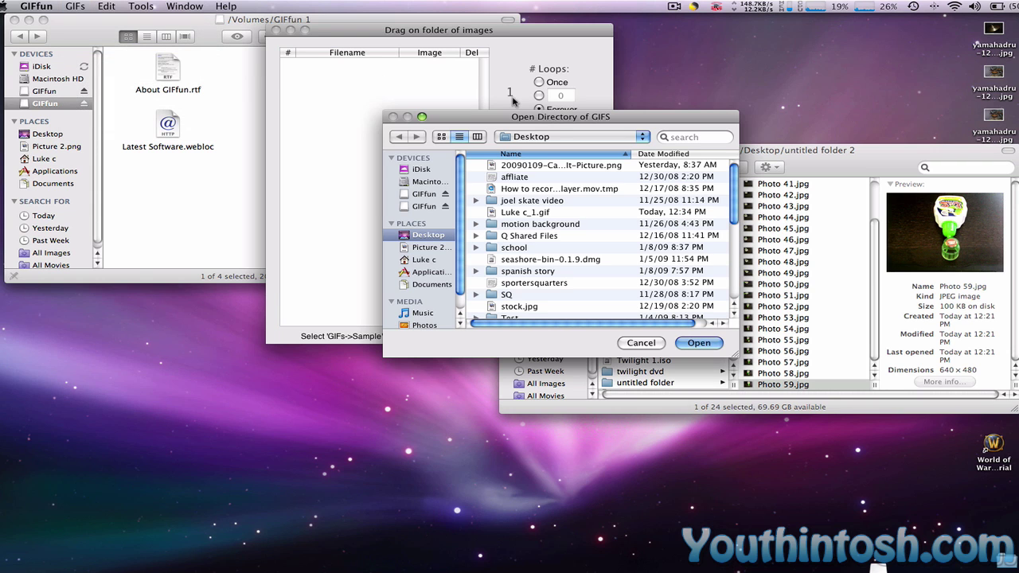
scroll(637, 231, down, 1)
scroll(609, 257, down, 2)
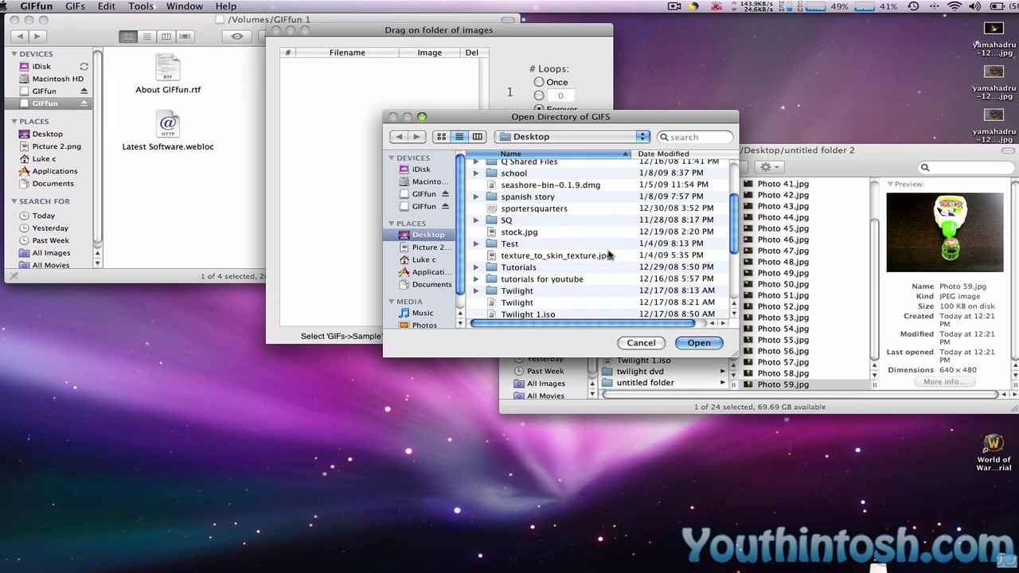
scroll(609, 256, down, 3)
scroll(610, 255, down, 1)
click(539, 242)
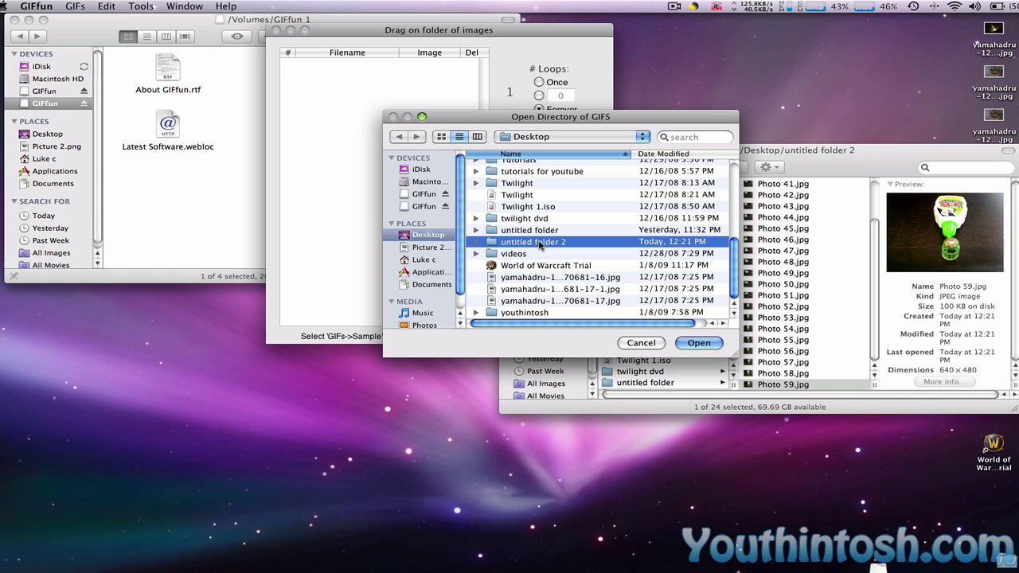
click(701, 346)
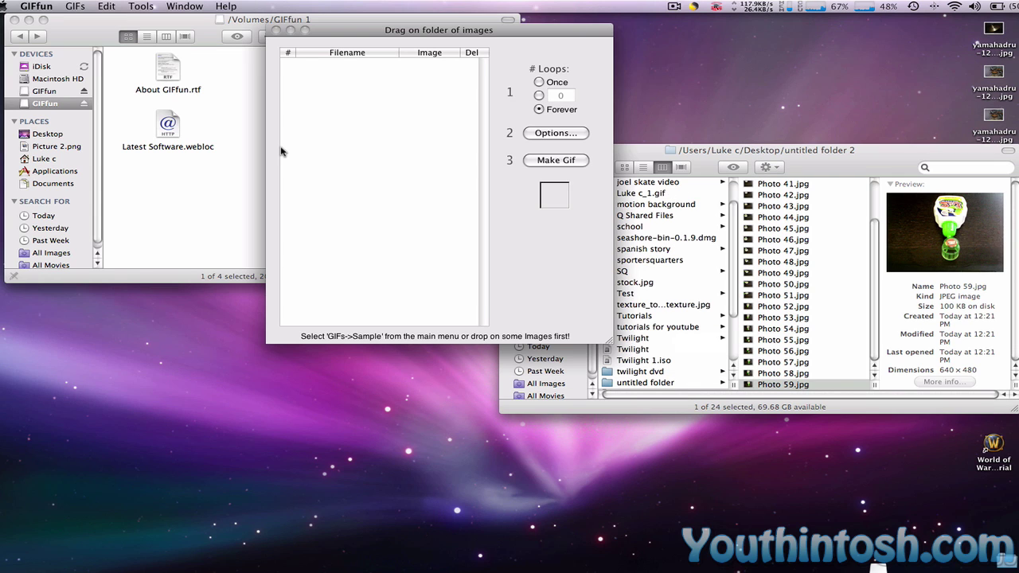
Step: Close the photos folder, GIFfun disk image and Safari Downloads windows
click(613, 347)
click(509, 151)
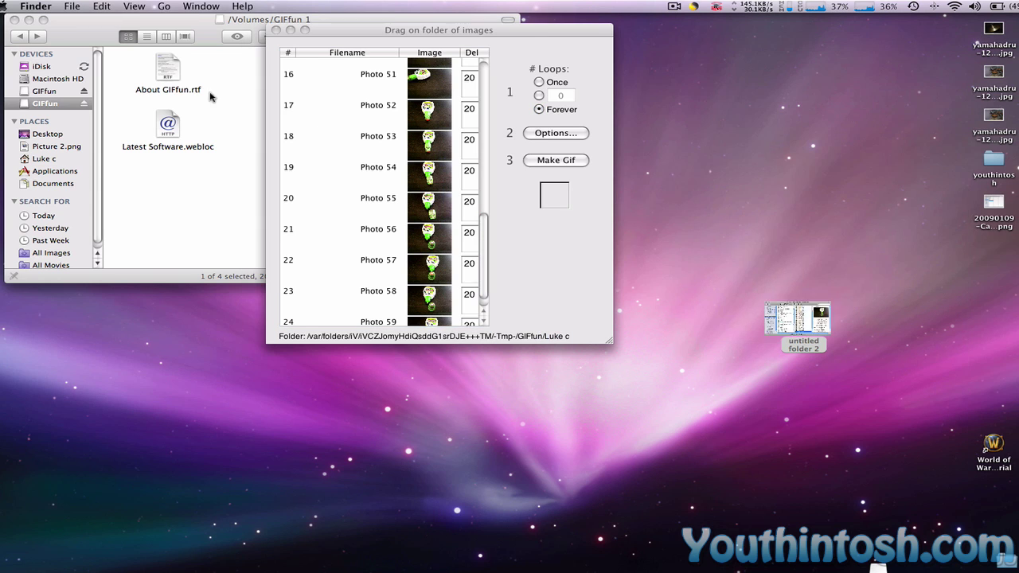
click(213, 97)
click(14, 21)
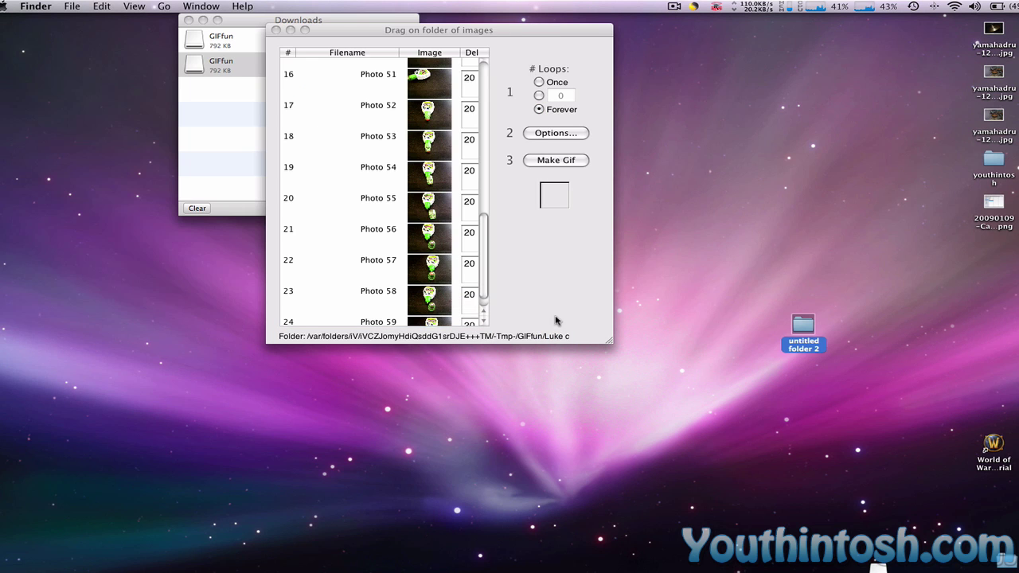
click(193, 95)
click(188, 20)
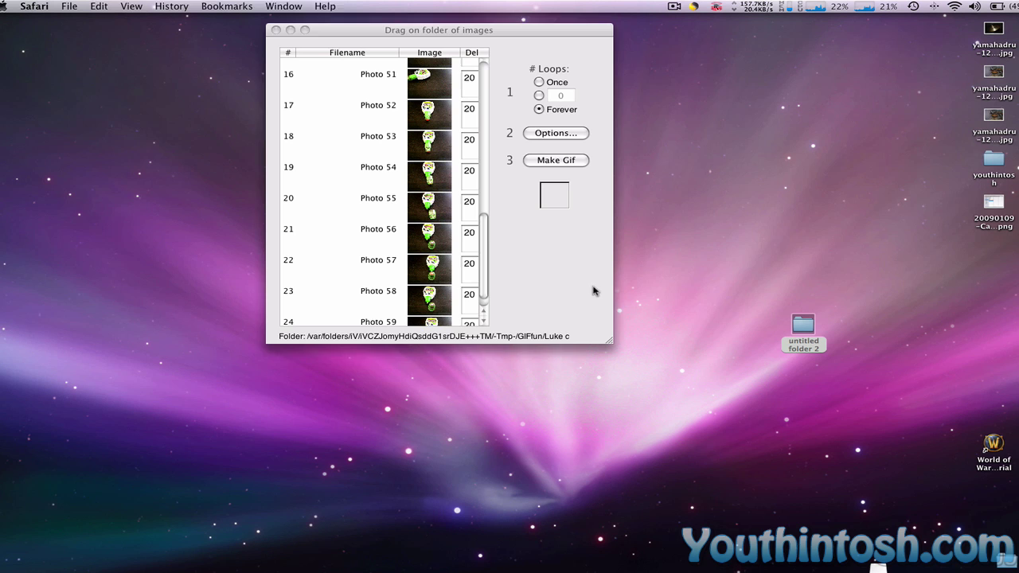
Step: Enlarge the GIFfun window and scroll its frame list back to Photo 36
click(607, 331)
drag(610, 342, 620, 568)
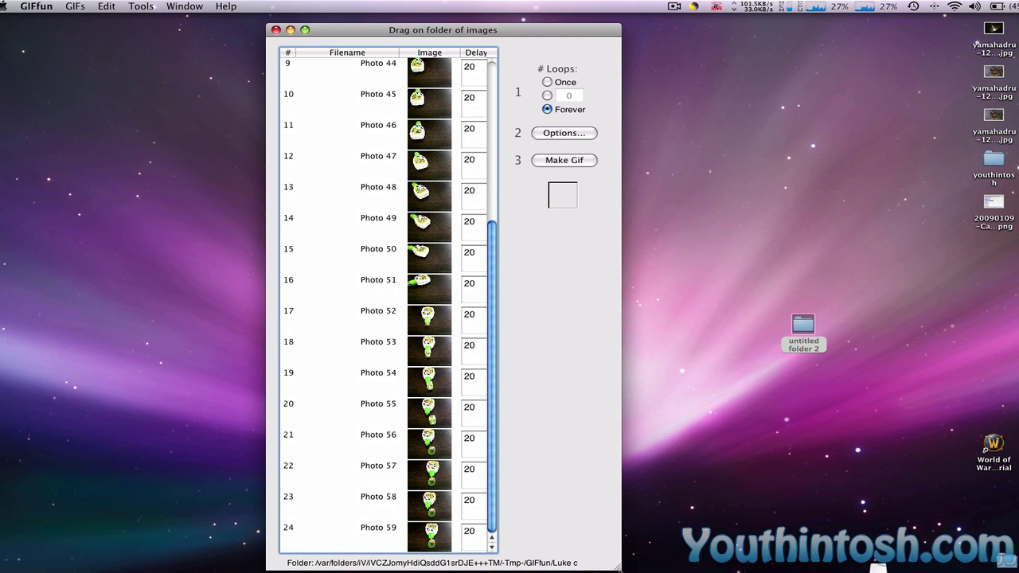
drag(620, 567, 705, 567)
scroll(466, 427, up, 5)
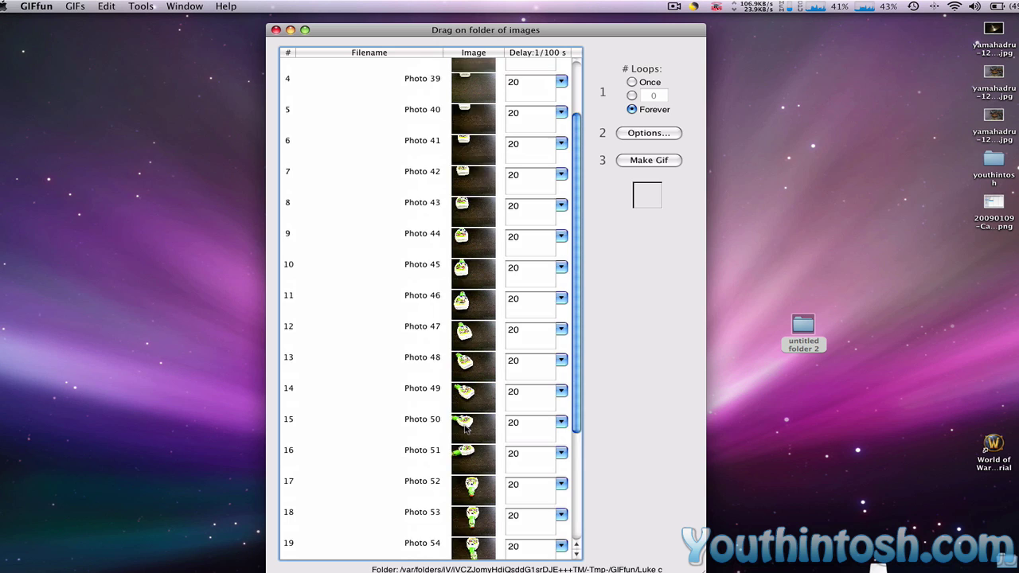
scroll(466, 428, up, 3)
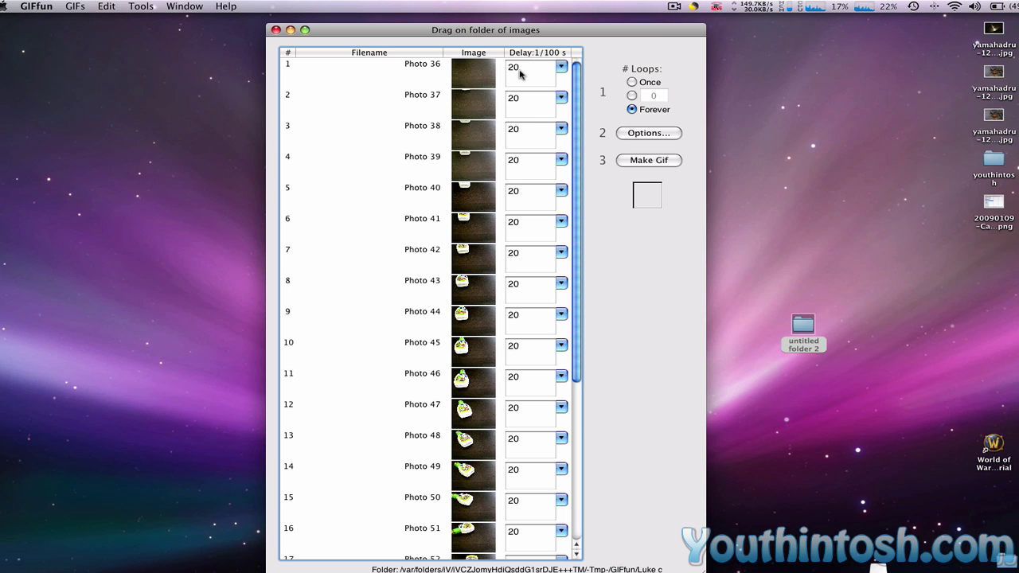
Step: Set the delays of frames 1–6 to 10 hundredths of a second
click(561, 66)
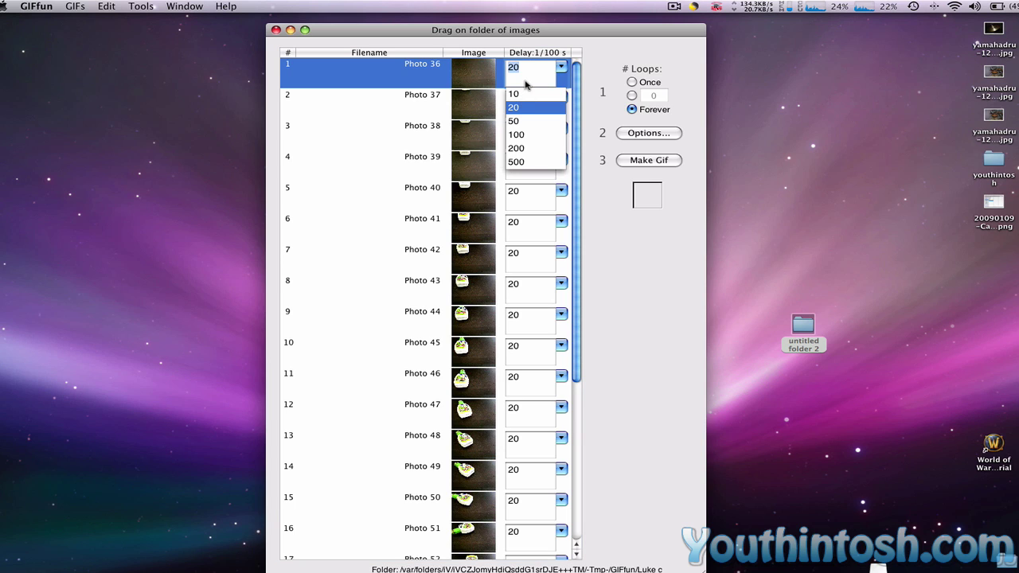
click(633, 242)
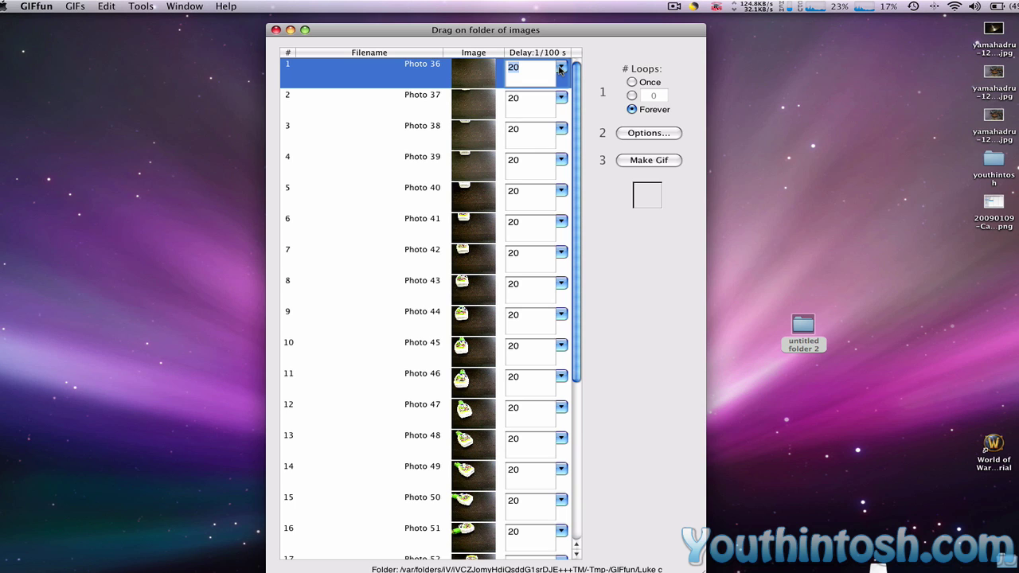
click(560, 70)
click(512, 97)
click(561, 68)
click(561, 67)
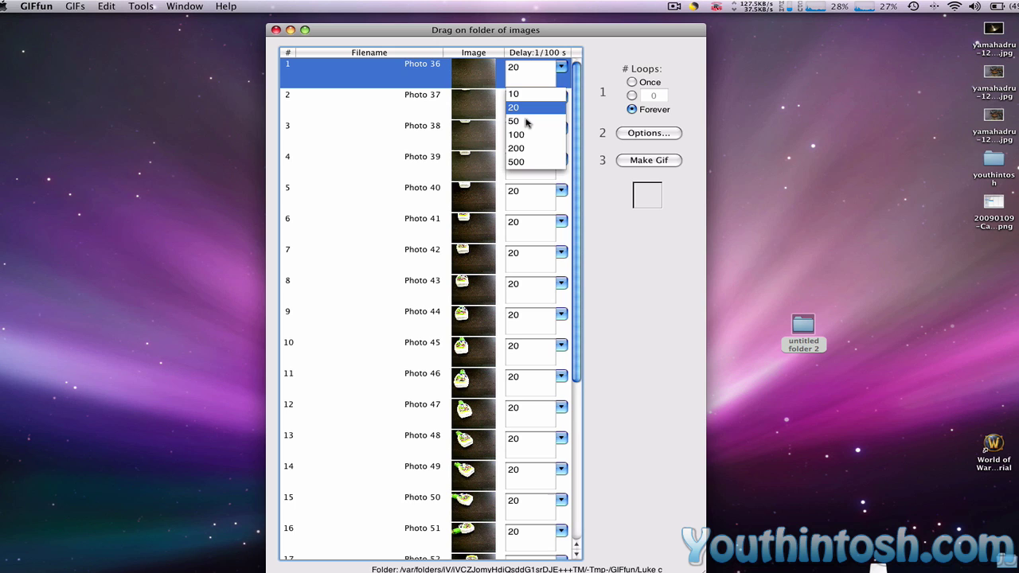
click(516, 96)
click(561, 97)
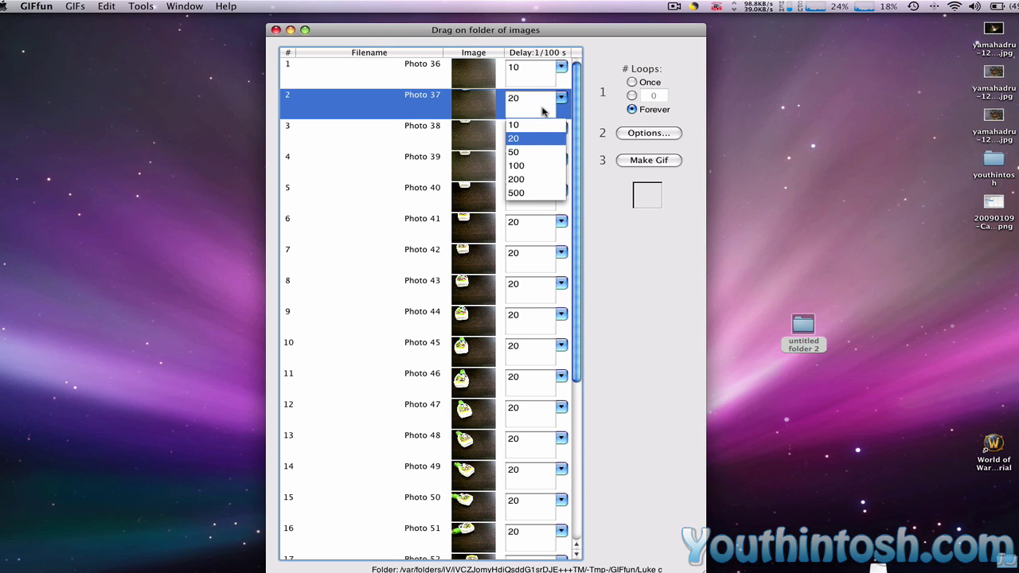
click(531, 126)
click(561, 129)
click(541, 156)
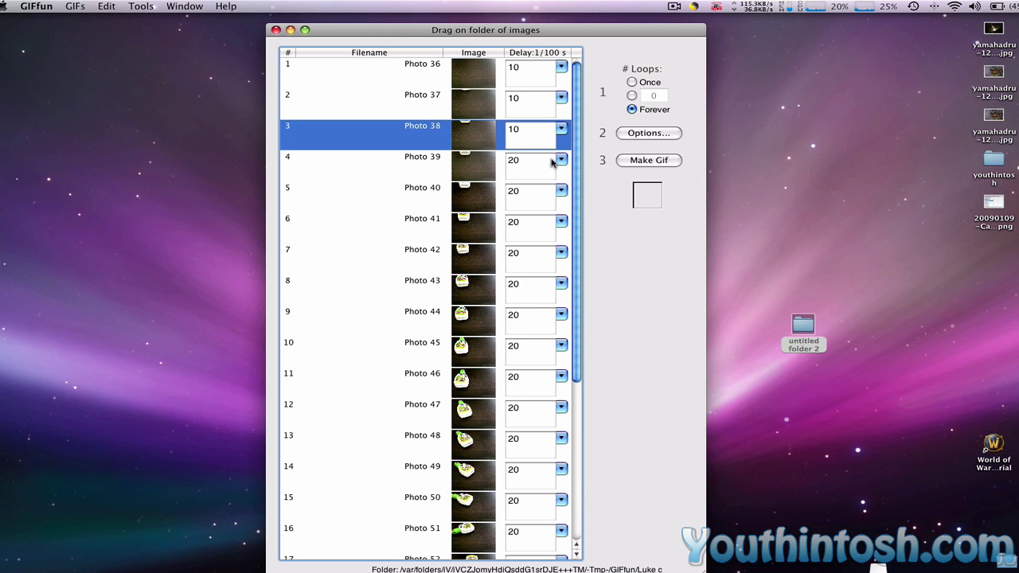
click(548, 187)
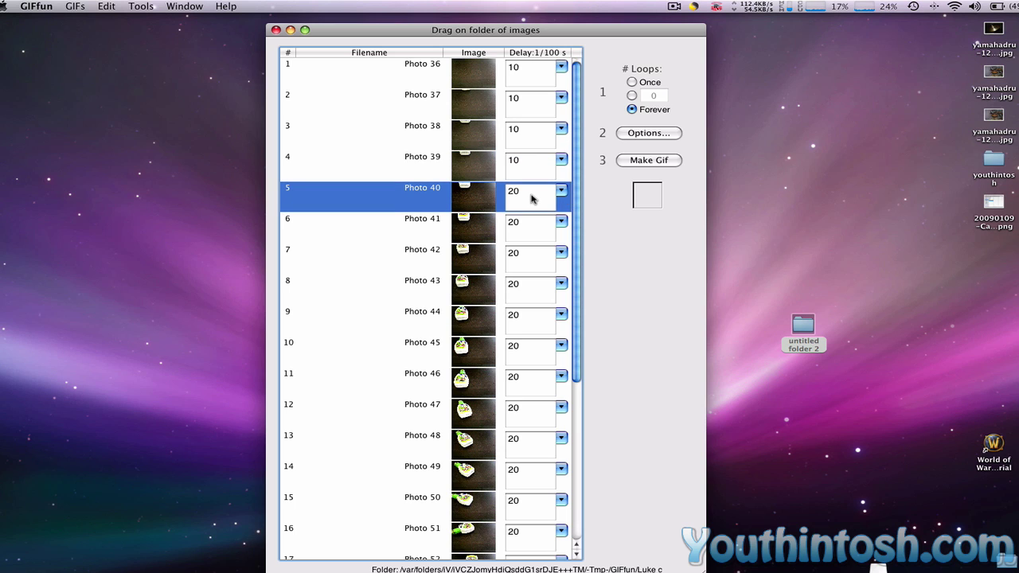
click(561, 190)
click(539, 219)
click(561, 221)
click(525, 253)
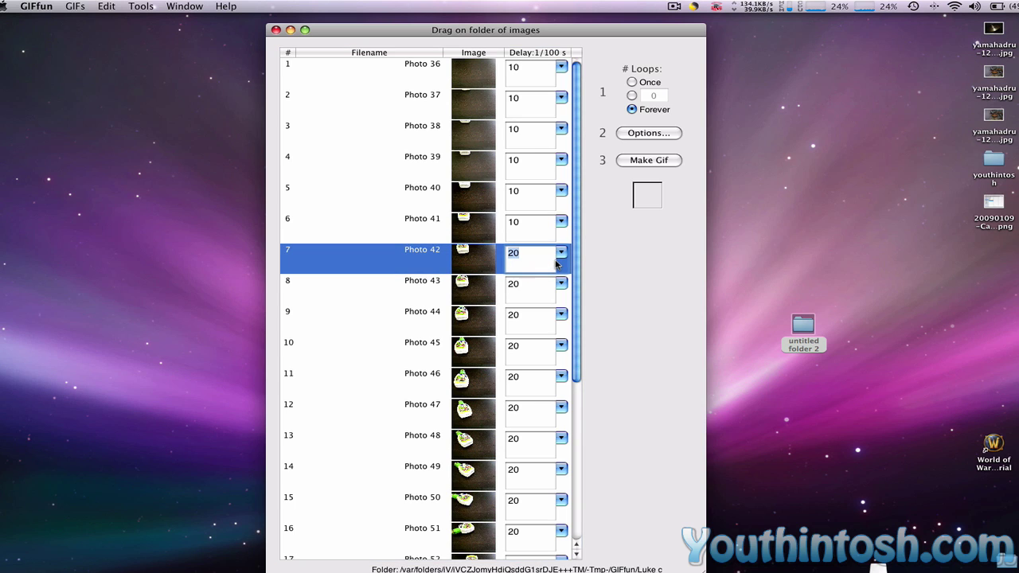
Step: Set the delays of frames 7–12 to 10
text(10)
key(Down)
key(Down)
key(Down)
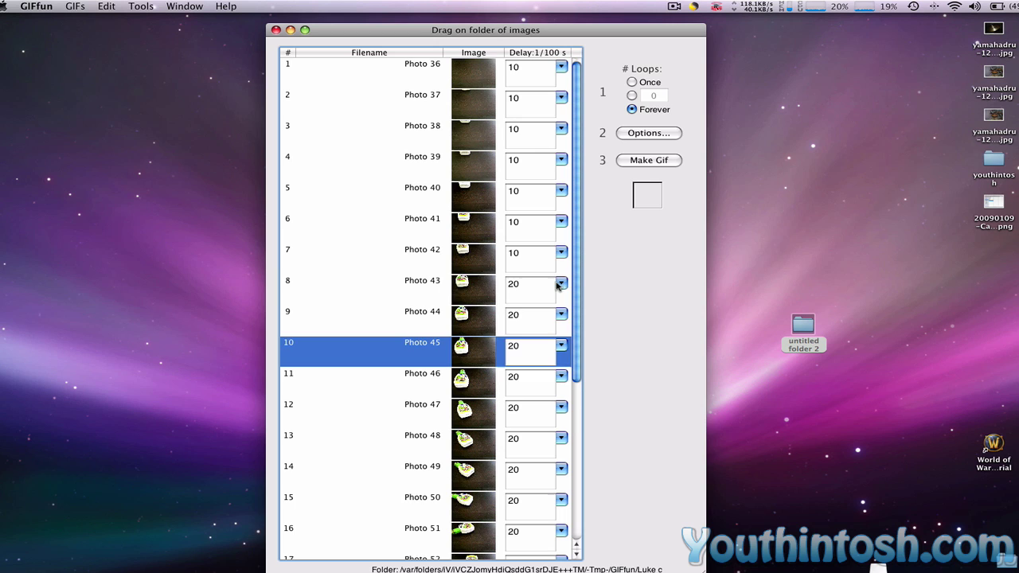
click(561, 284)
click(522, 310)
click(561, 314)
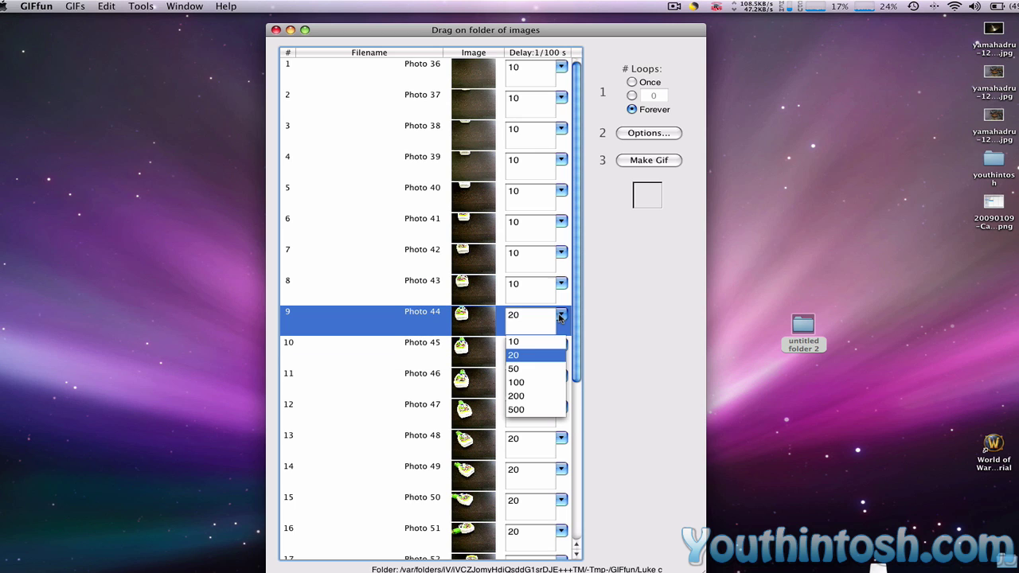
click(527, 341)
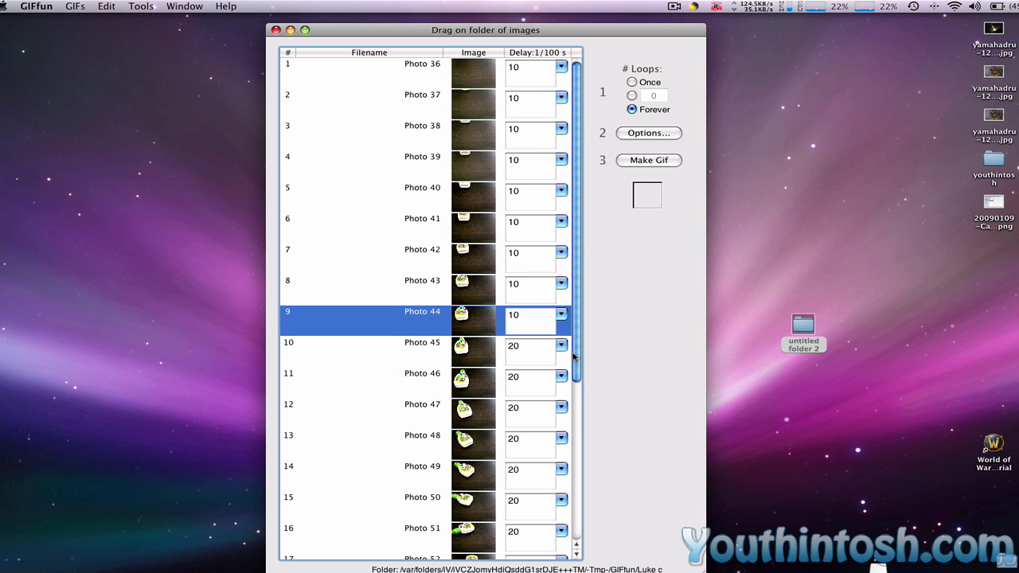
click(562, 346)
click(518, 385)
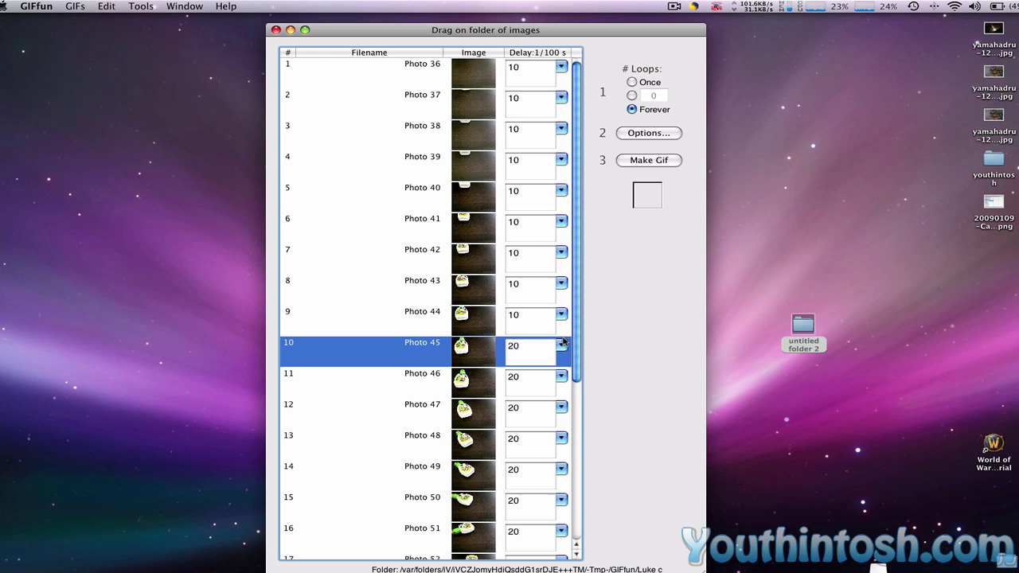
click(535, 363)
click(513, 372)
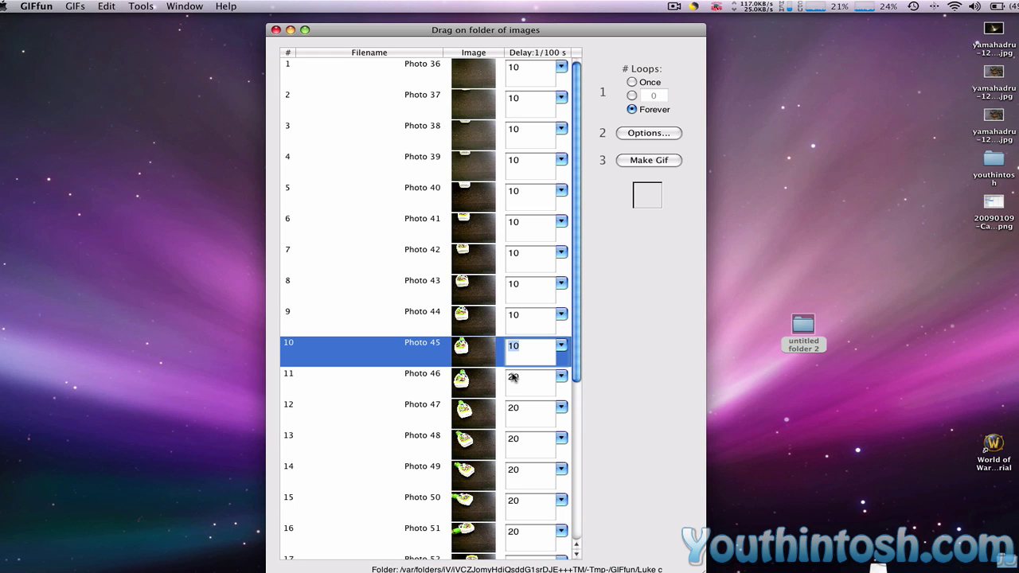
scroll(551, 370, down, 2)
click(561, 333)
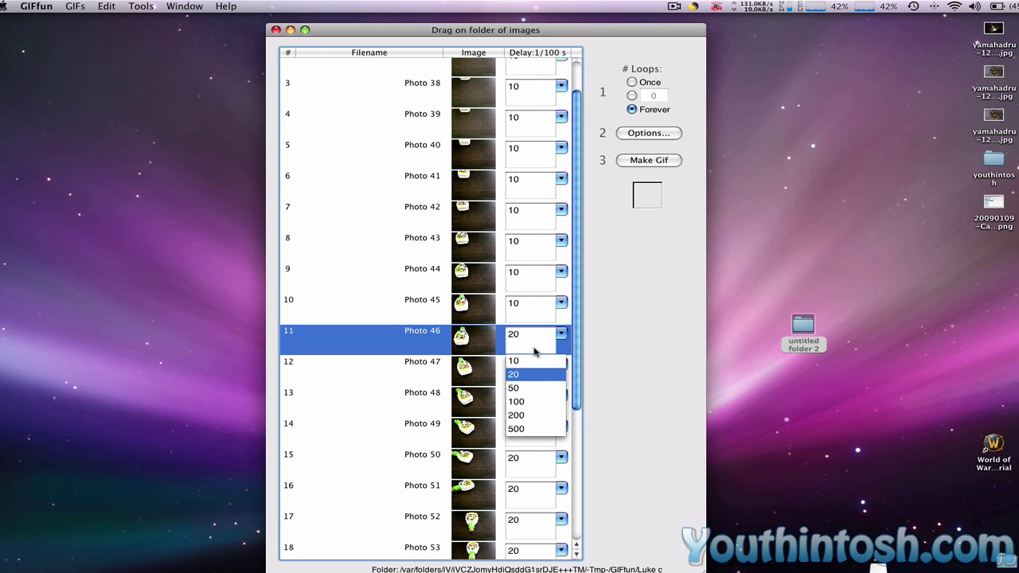
click(535, 366)
click(562, 363)
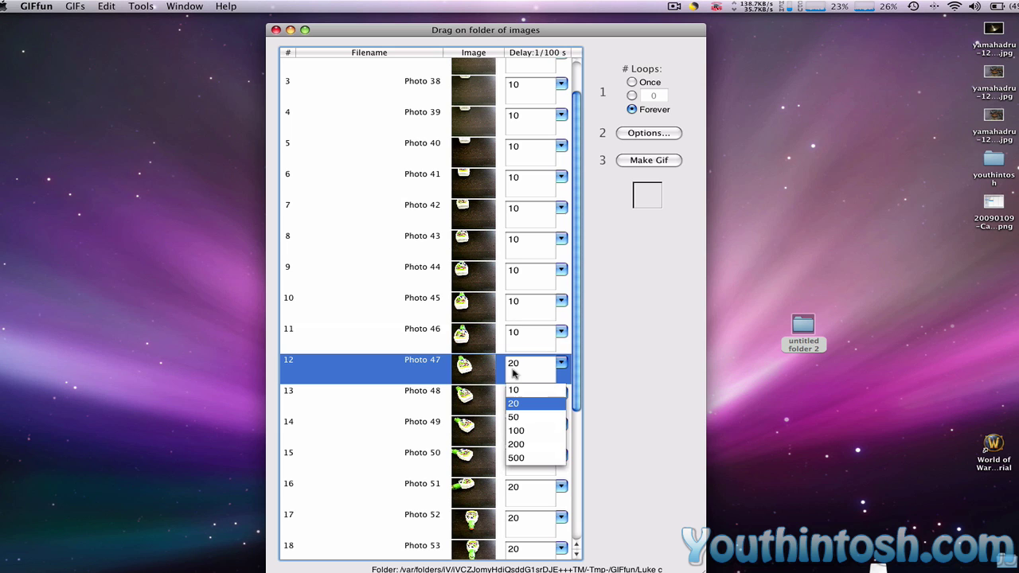
click(519, 387)
Step: Set the delays of frames 13–16 to 10
scroll(539, 392, down, 1)
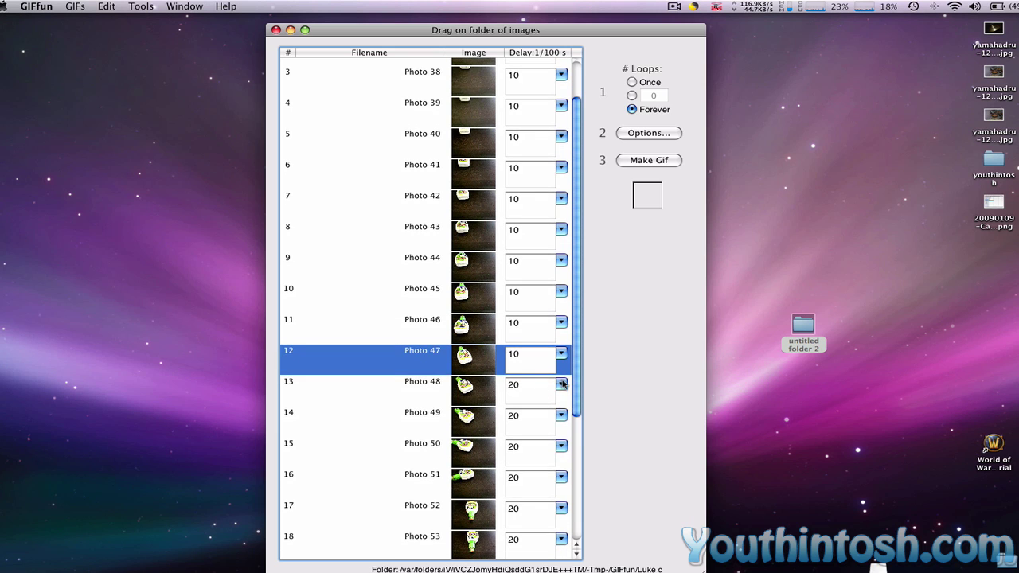
click(562, 384)
click(522, 420)
scroll(576, 374, down, 1)
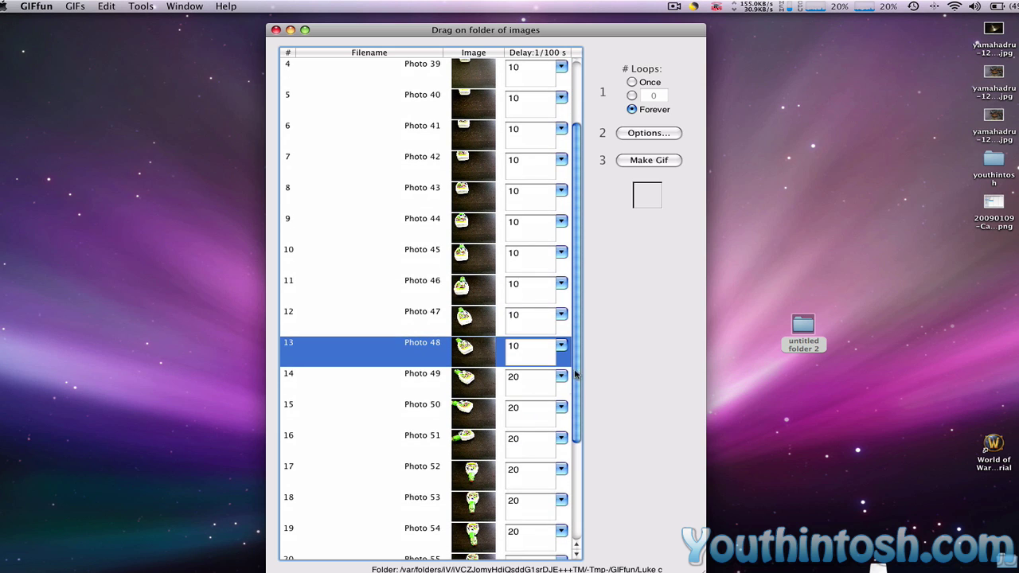
click(562, 376)
click(519, 406)
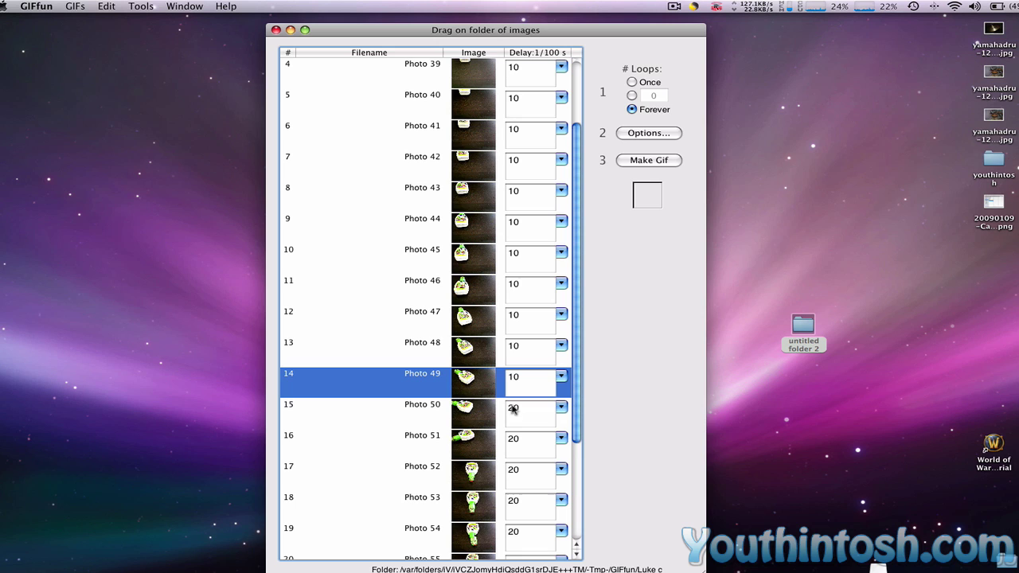
click(562, 408)
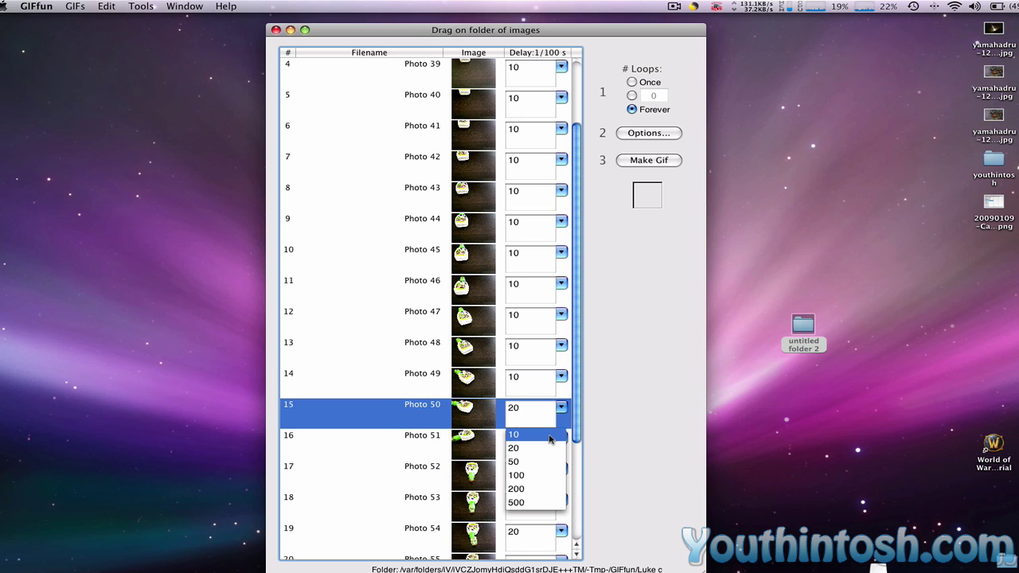
click(558, 431)
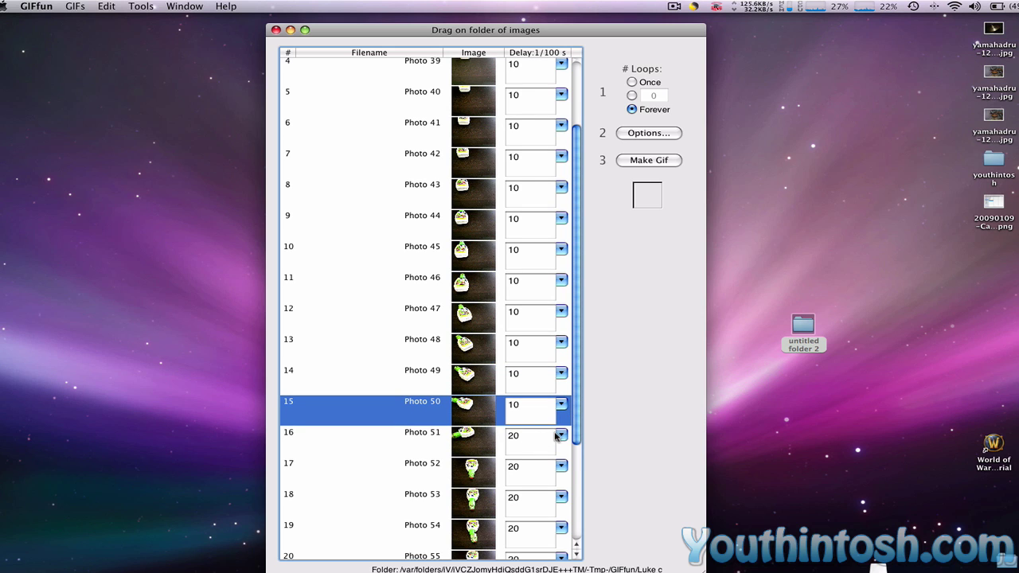
click(561, 436)
click(516, 462)
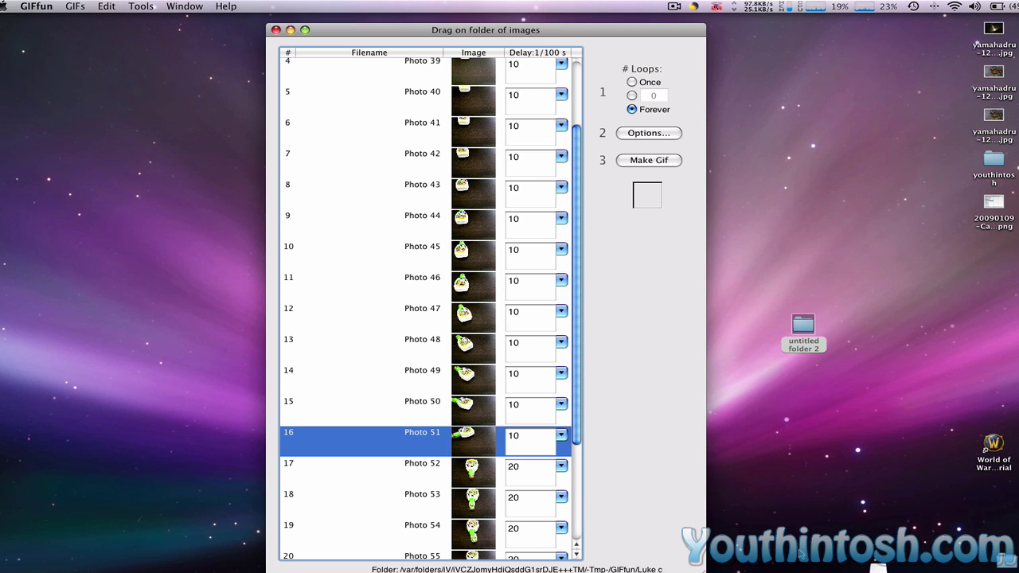
Step: Refocus the GIFfun window and set frames 17–19 delays to 10
click(802, 553)
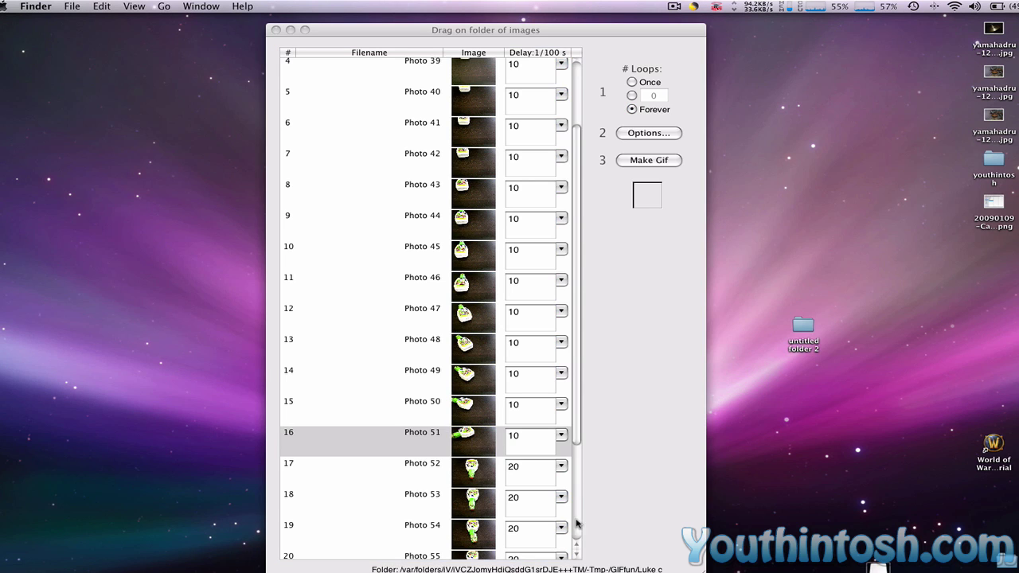
click(637, 524)
scroll(551, 427, down, 3)
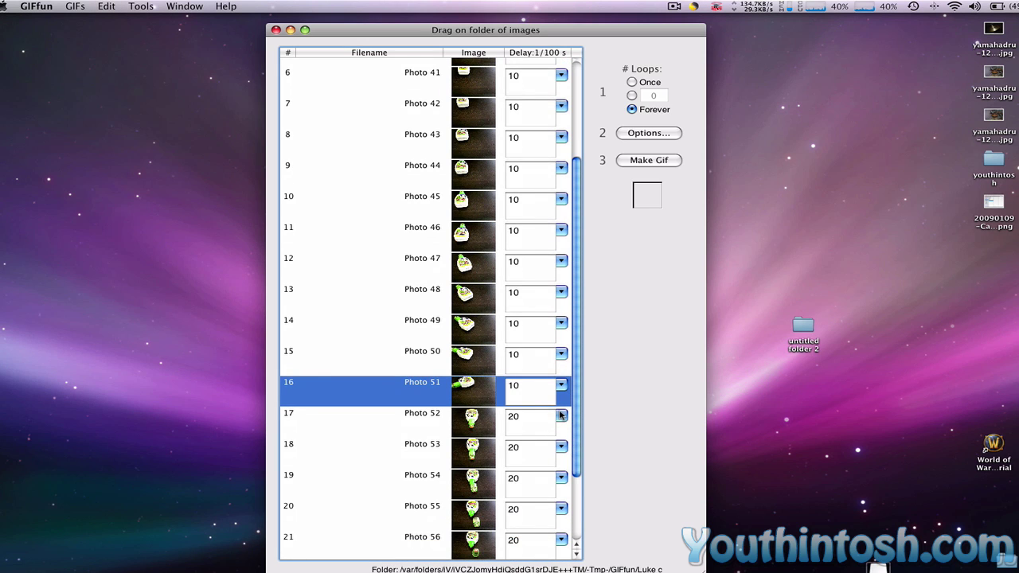
click(561, 416)
click(529, 444)
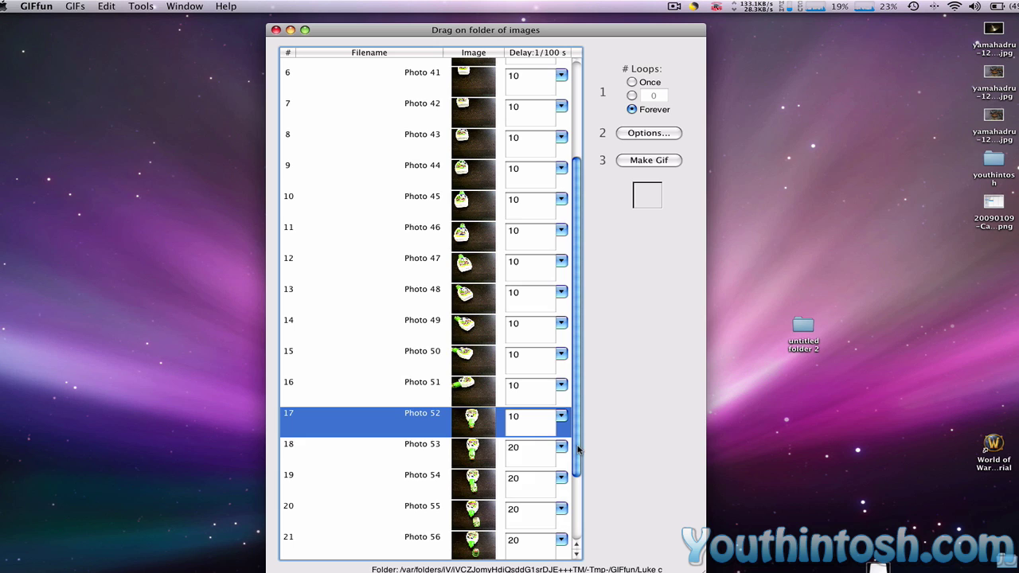
click(562, 447)
click(538, 476)
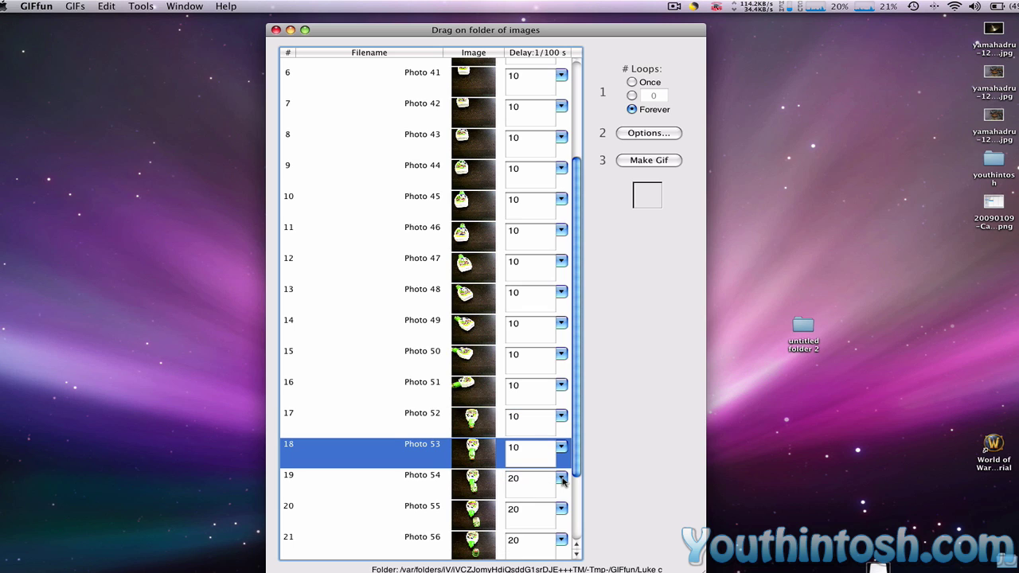
click(514, 510)
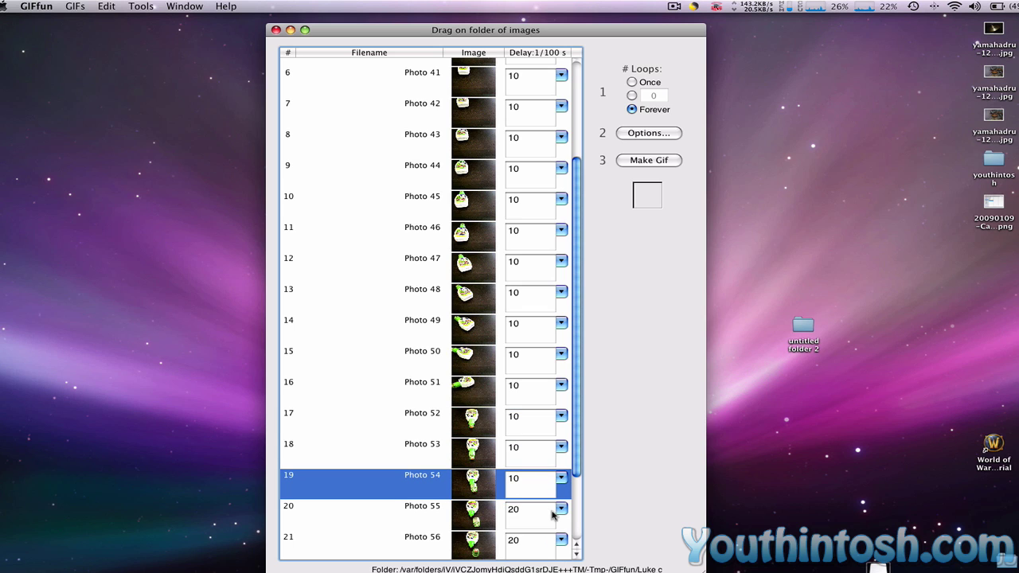
Step: Set the delays of frames 20–24 to 10
scroll(562, 513, down, 3)
click(562, 414)
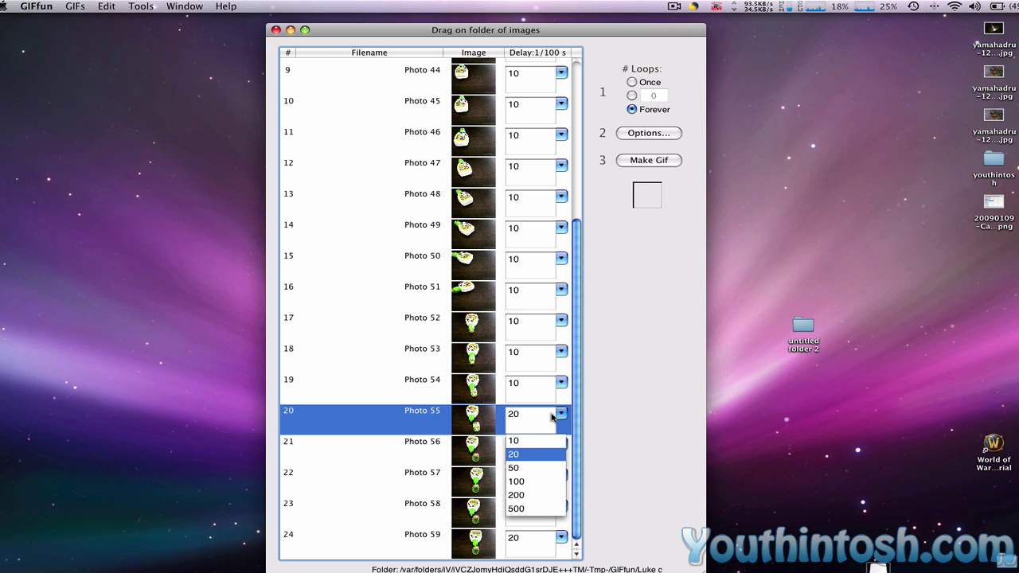
click(544, 442)
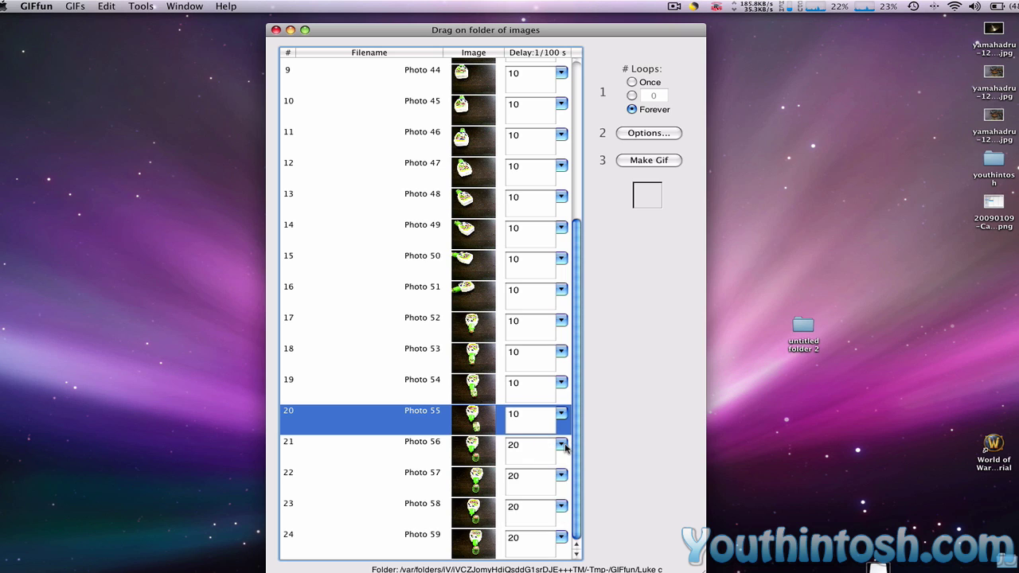
click(562, 444)
click(546, 472)
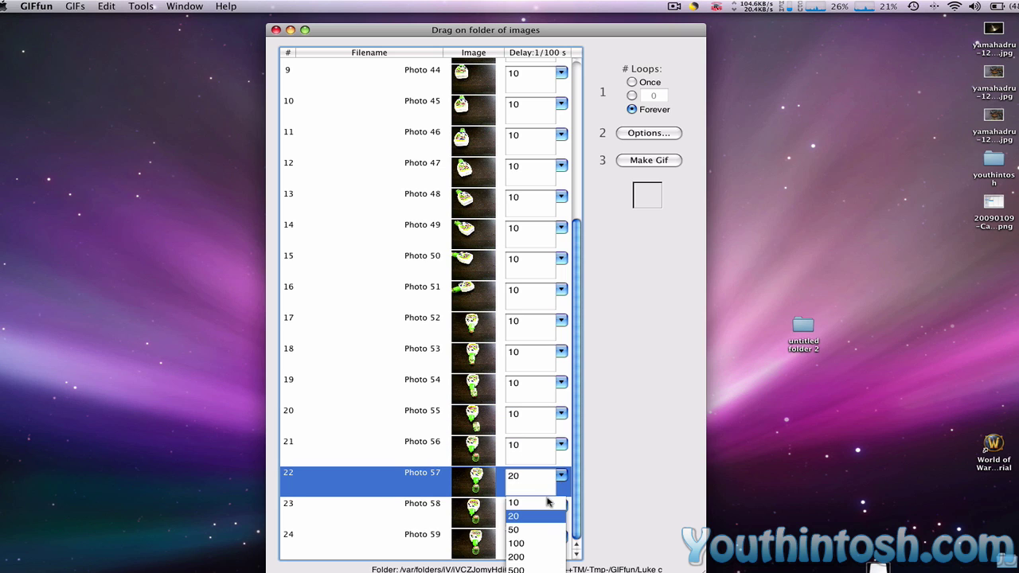
click(546, 503)
click(527, 532)
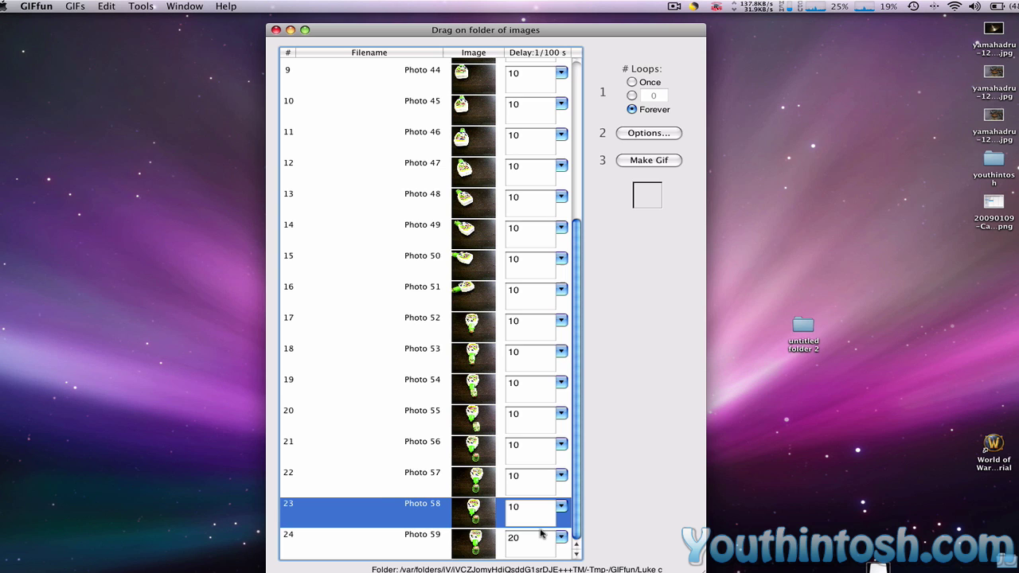
click(562, 537)
click(526, 565)
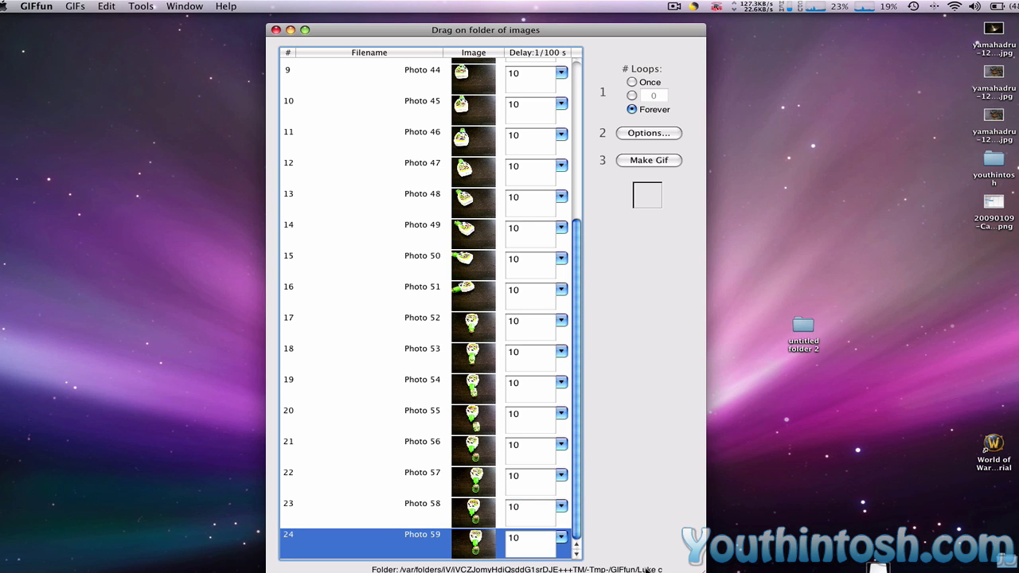
Step: Review the frame list and build the forever-looping GIF with Make Gif
scroll(528, 488, up, 3)
scroll(525, 481, up, 5)
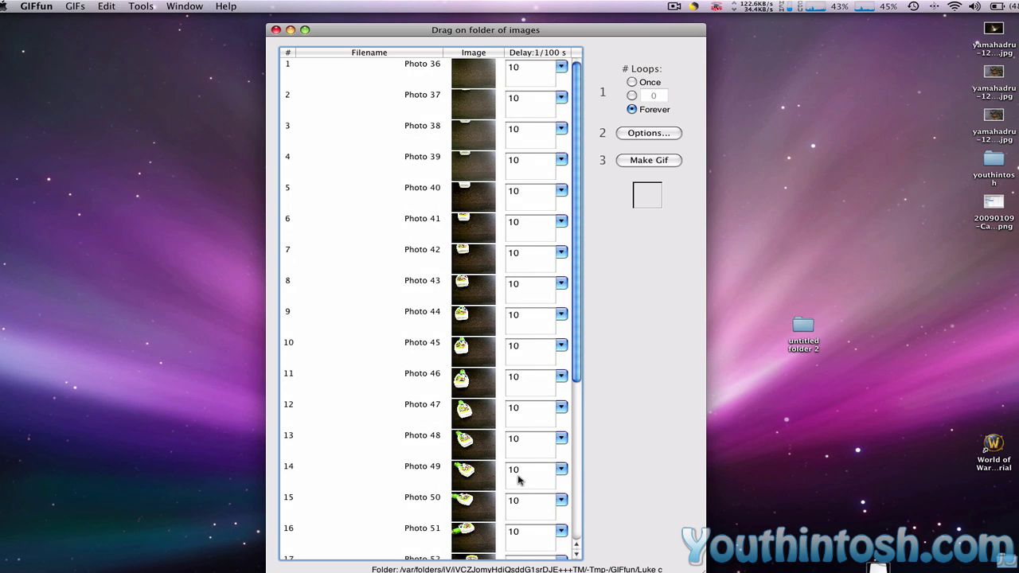
scroll(524, 478, down, 1)
scroll(524, 478, down, 4)
scroll(522, 477, down, 3)
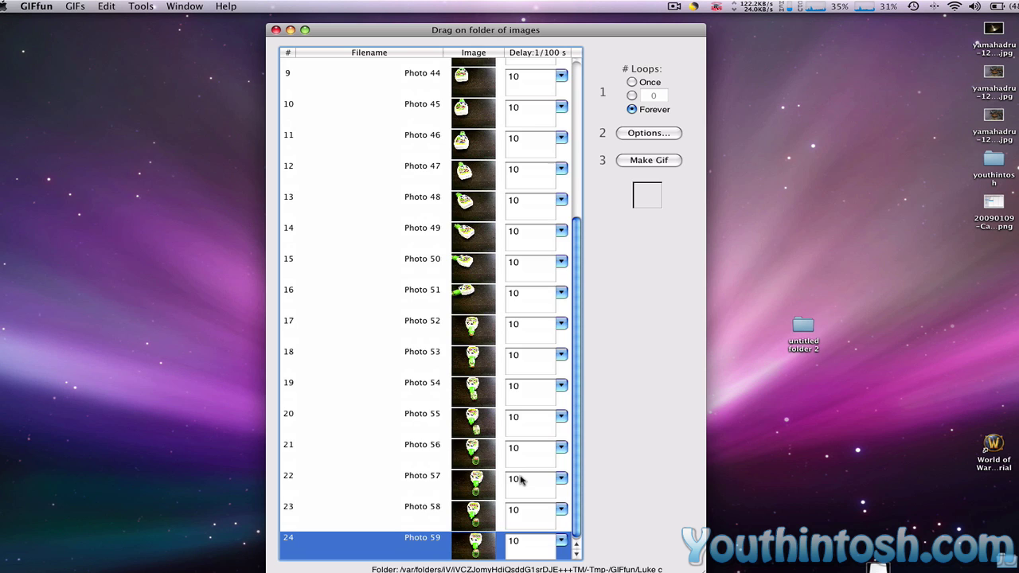
scroll(525, 446, up, 5)
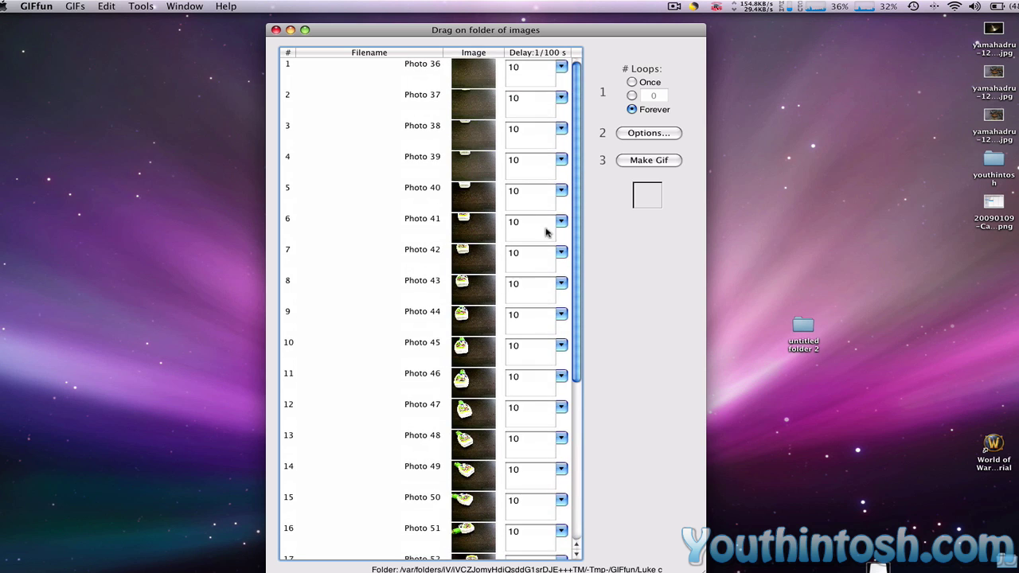
click(382, 72)
click(631, 163)
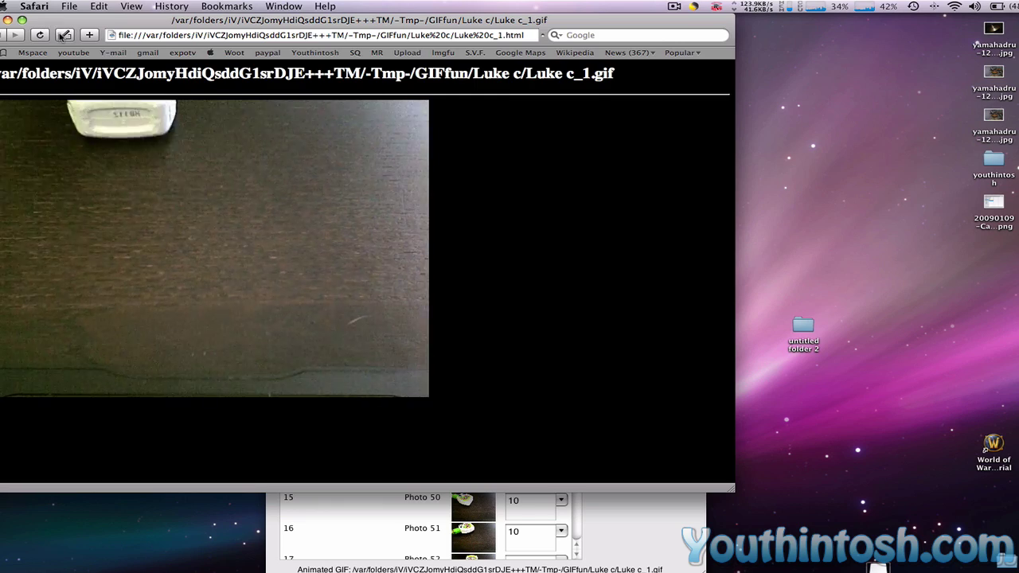
Step: Watch Luke c_1.gif animate in Safari, then close it with Cmd+Q
drag(54, 24, 63, 42)
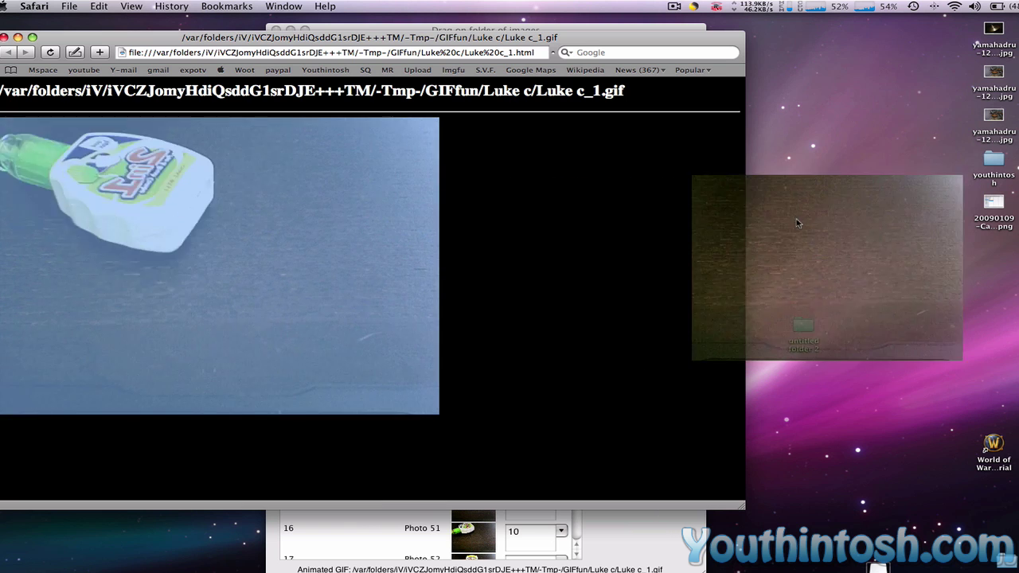
drag(607, 229, 296, 216)
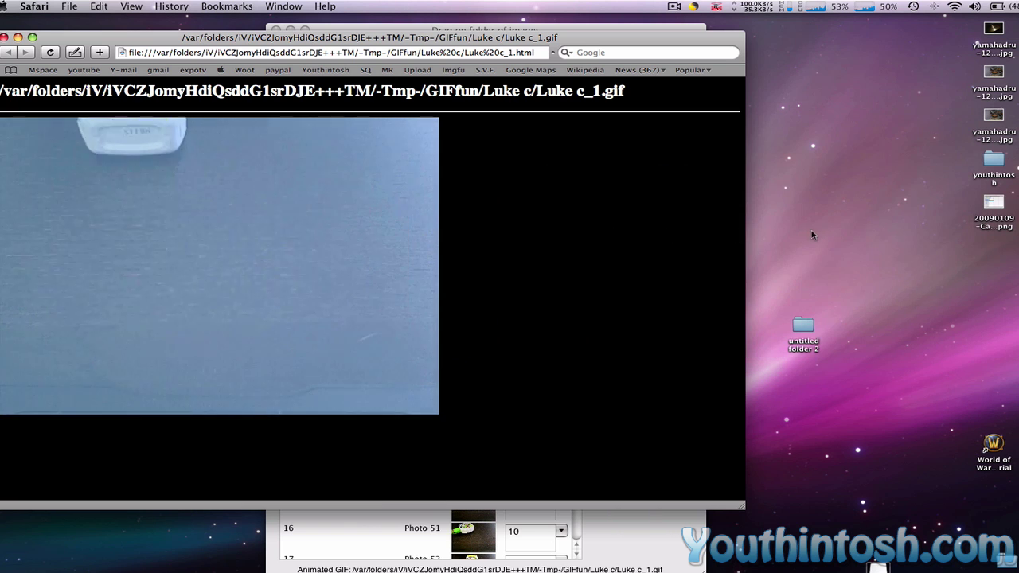
click(805, 231)
click(512, 230)
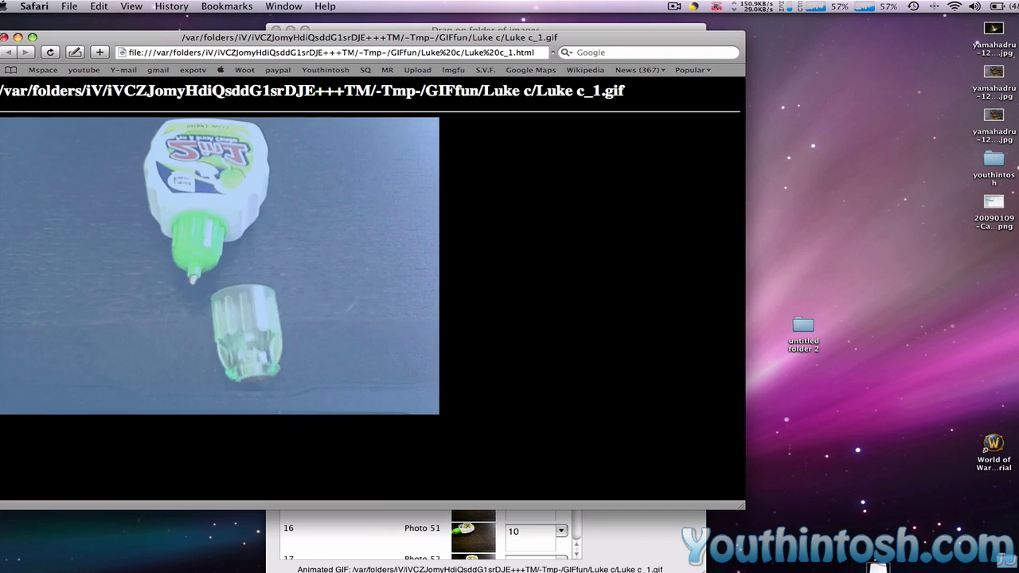
key(super+q)
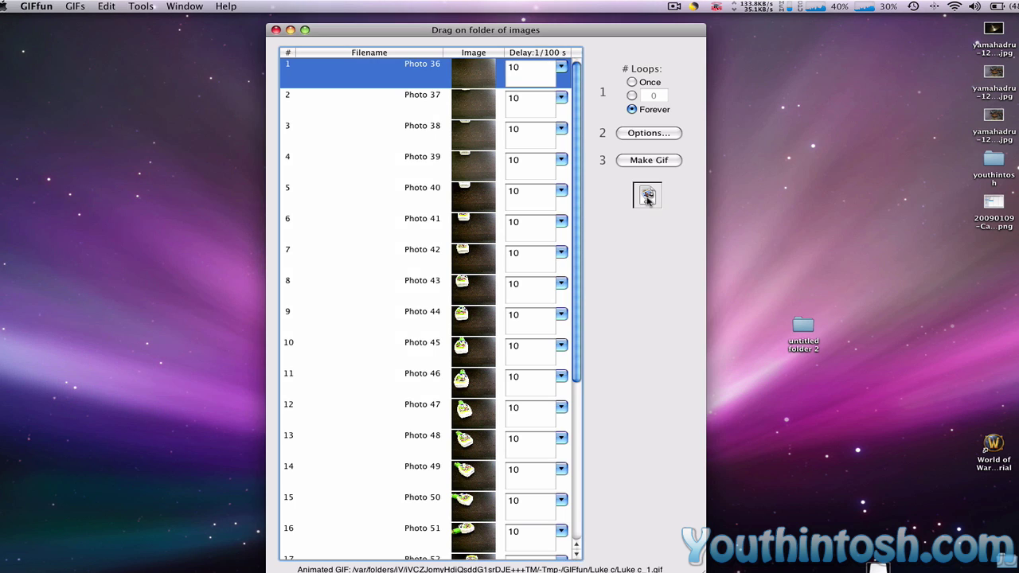
Step: Copy Luke c_1.gif to the desktop, replacing the older copy, and select it
drag(647, 198, 814, 188)
click(367, 265)
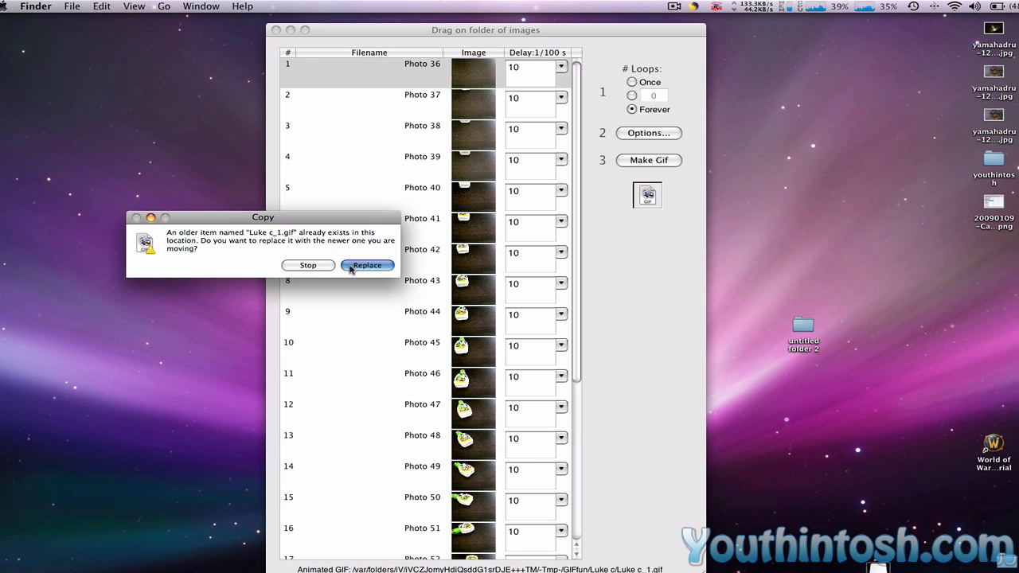
click(830, 251)
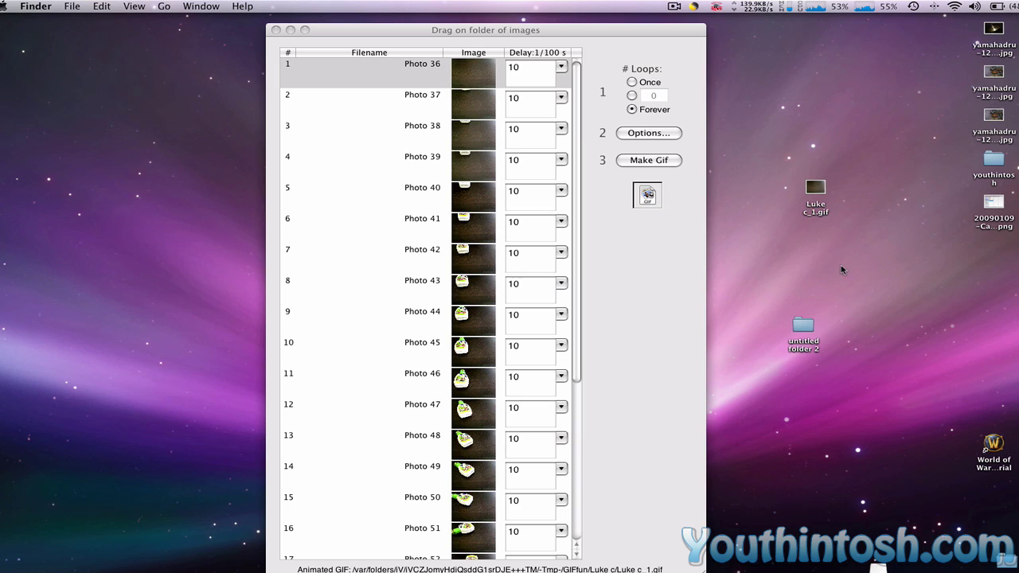
click(817, 206)
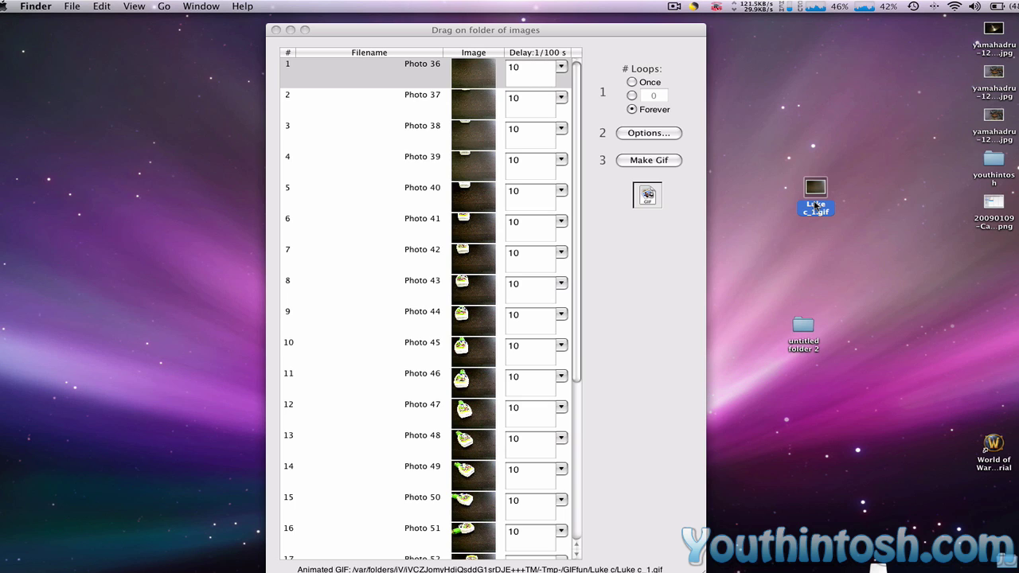
double_click(816, 206)
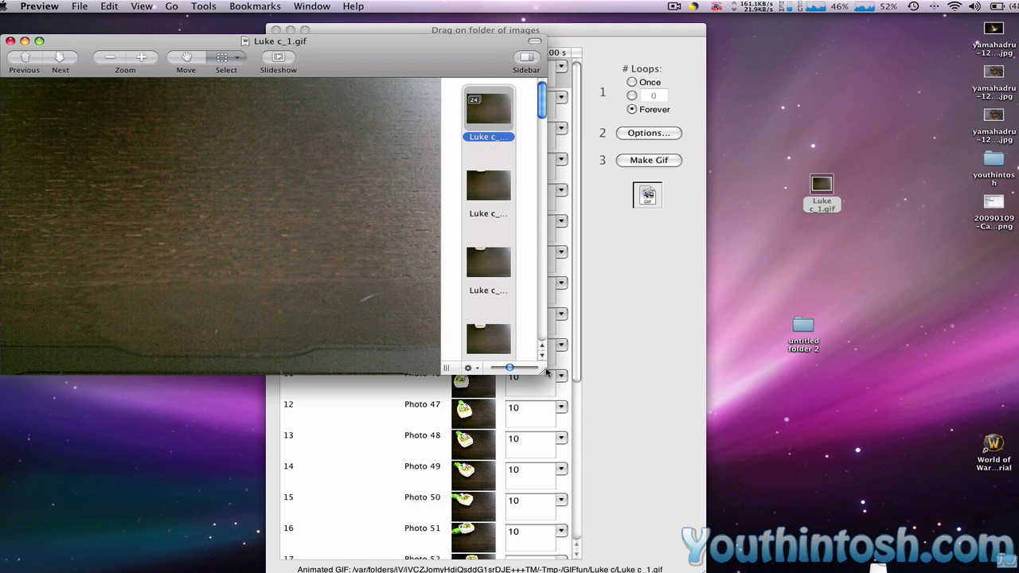
drag(546, 371, 582, 495)
scroll(516, 319, down, 5)
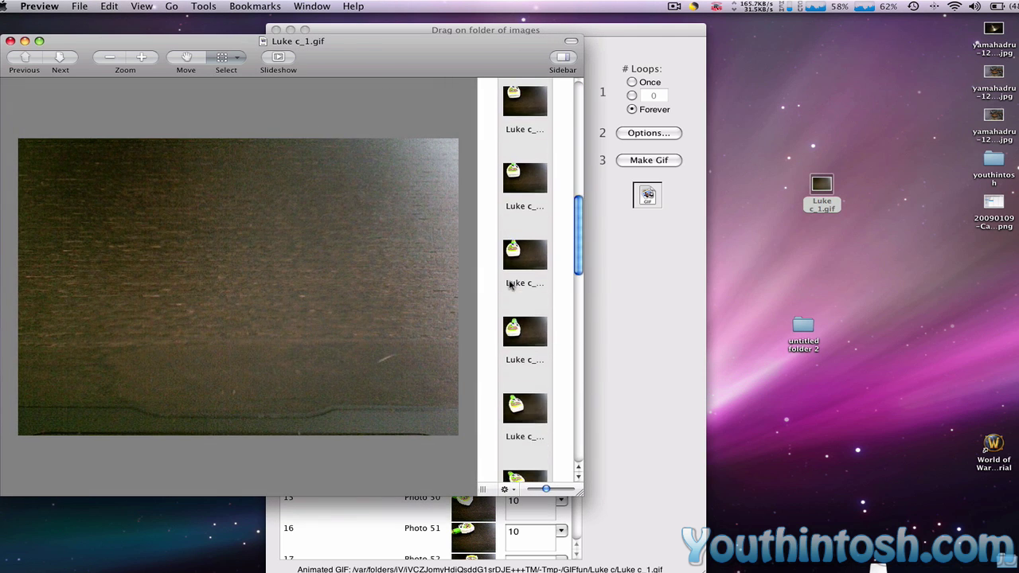
scroll(510, 285, down, 3)
scroll(514, 291, down, 3)
scroll(518, 299, down, 3)
scroll(522, 308, down, 3)
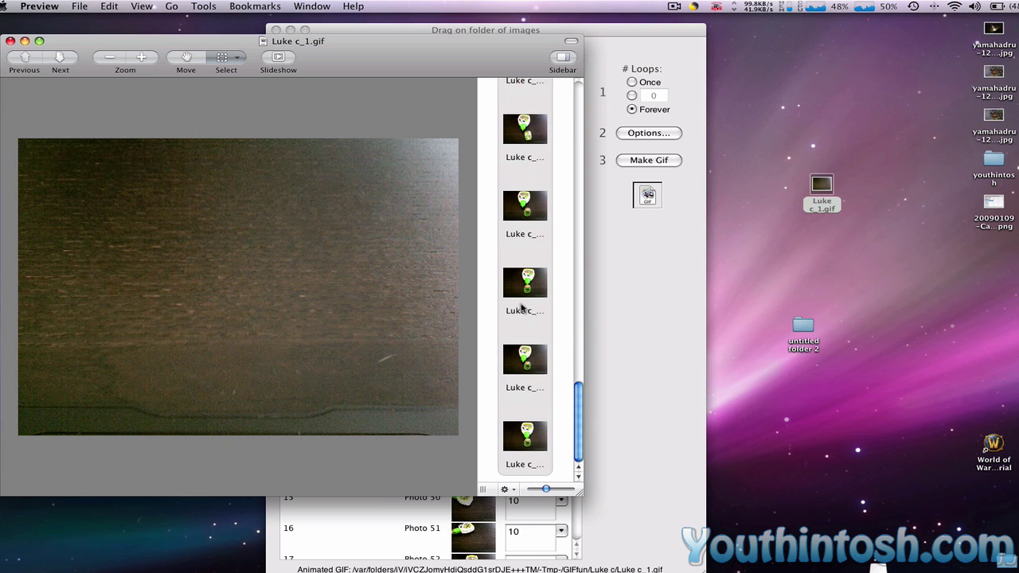
scroll(552, 416, up, 2)
scroll(557, 359, up, 3)
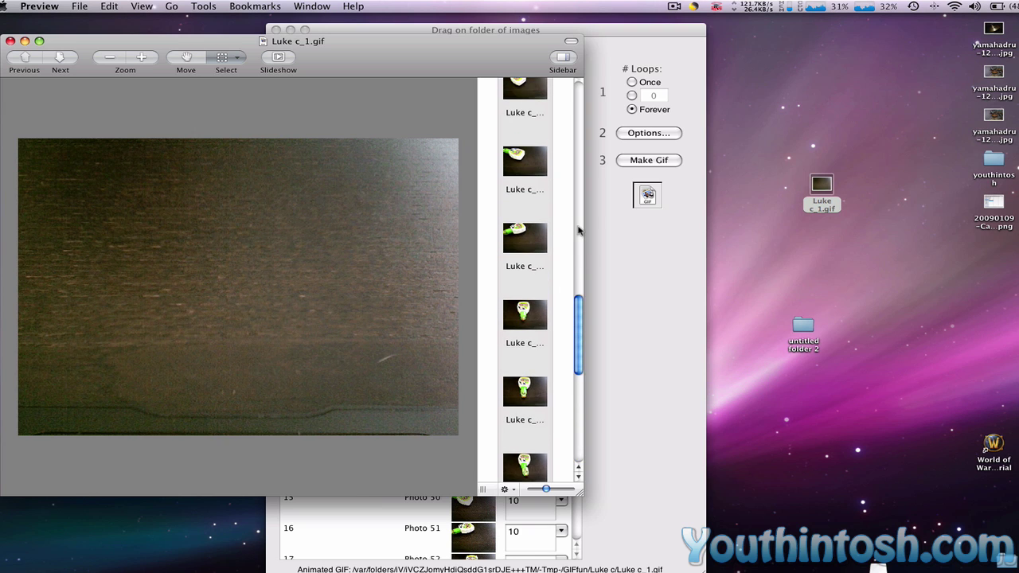
scroll(531, 219, up, 5)
scroll(531, 223, up, 5)
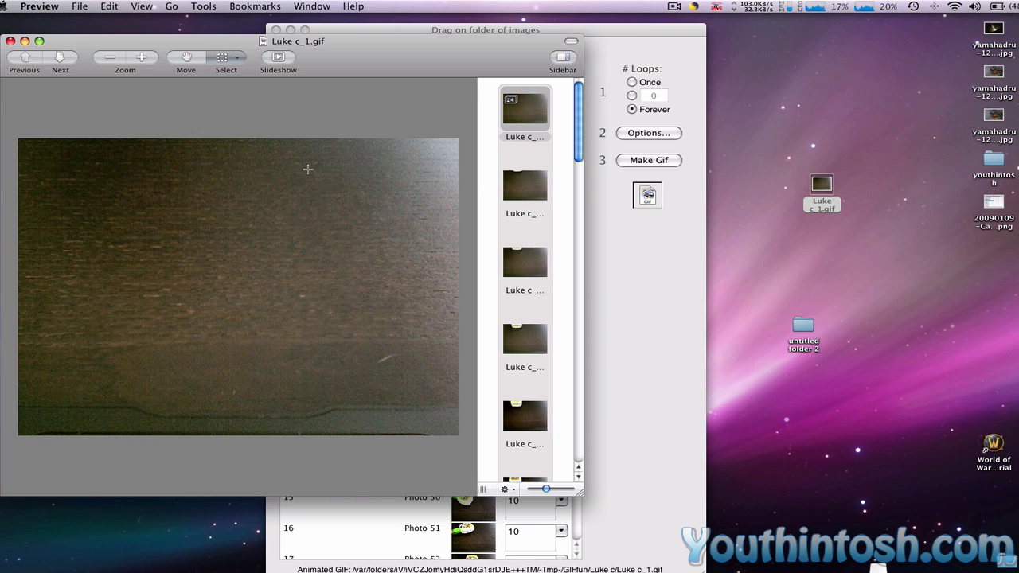
click(10, 41)
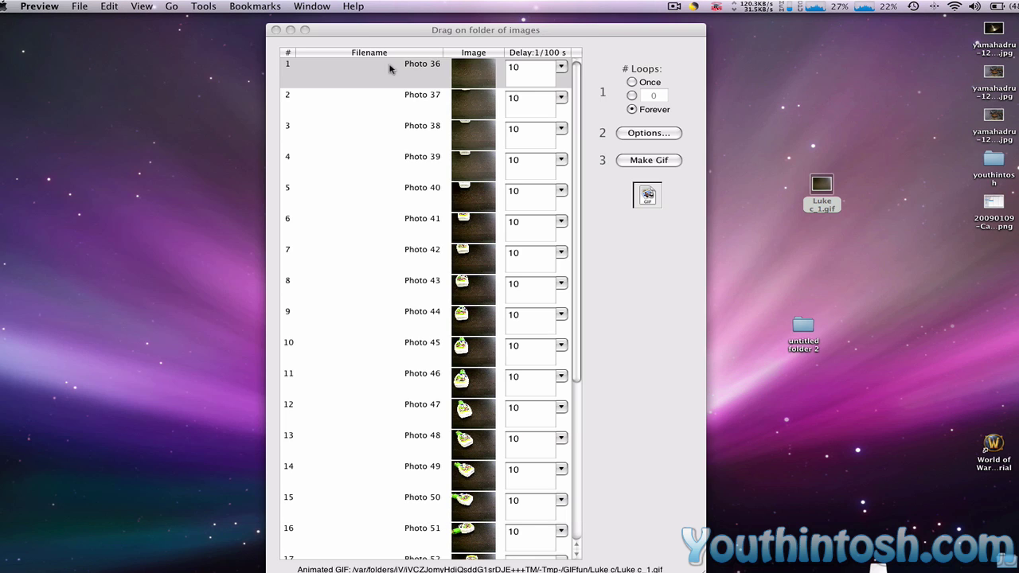
click(343, 37)
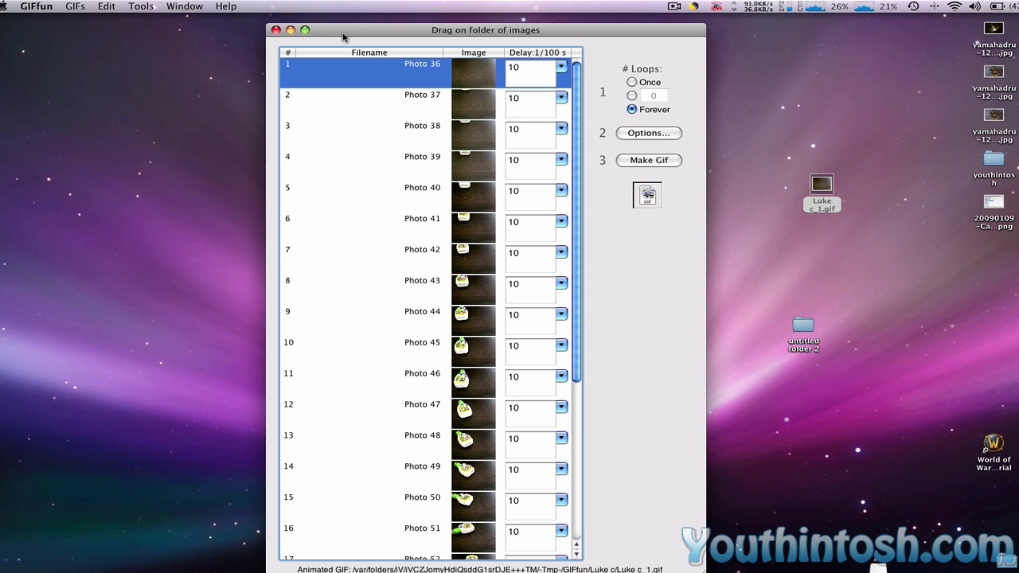